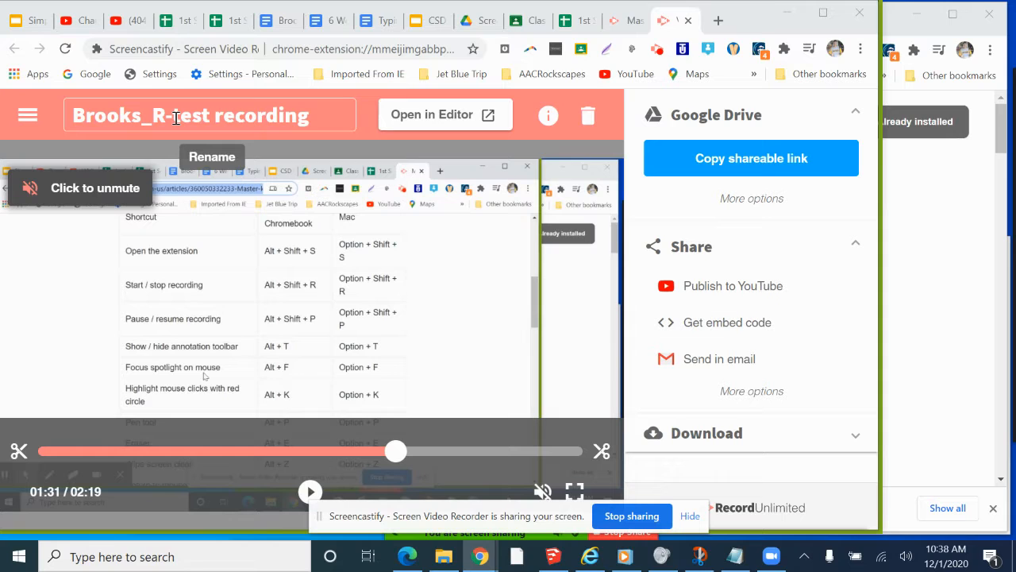
Switch to Google Drive and browse the Screencastify folder for the saved test recording
{"action": "left_click", "coordinate": [466, 23]}
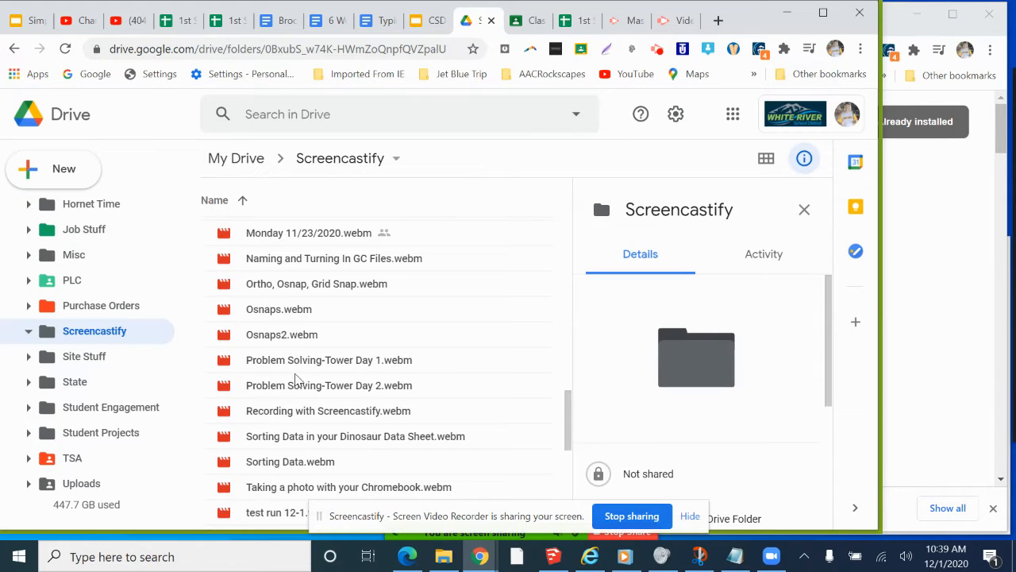
{"action": "scroll", "coordinate": [279, 355], "scroll_direction": "up", "scroll_amount": 12}
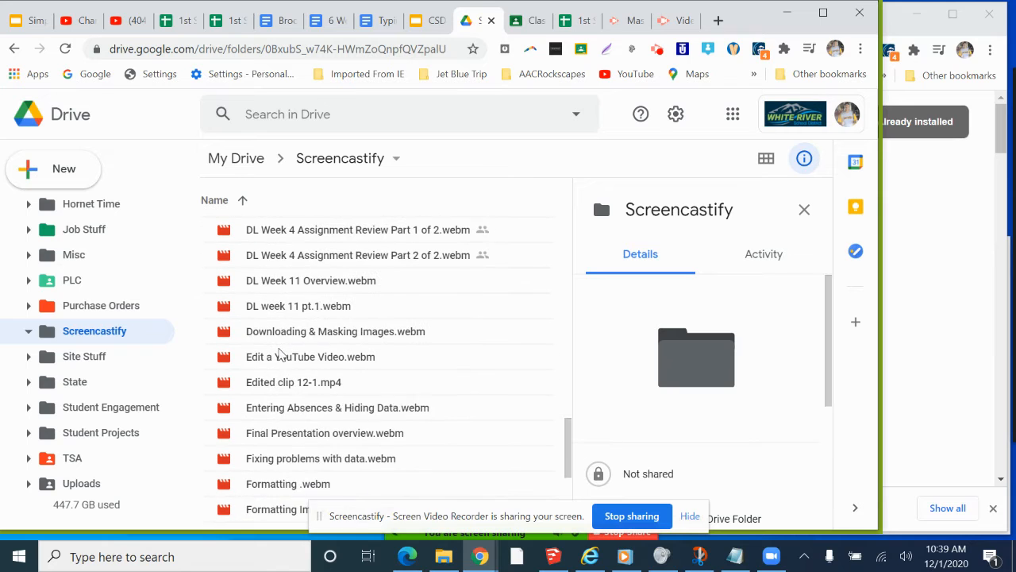
{"action": "scroll", "coordinate": [274, 326], "scroll_direction": "down", "scroll_amount": 2}
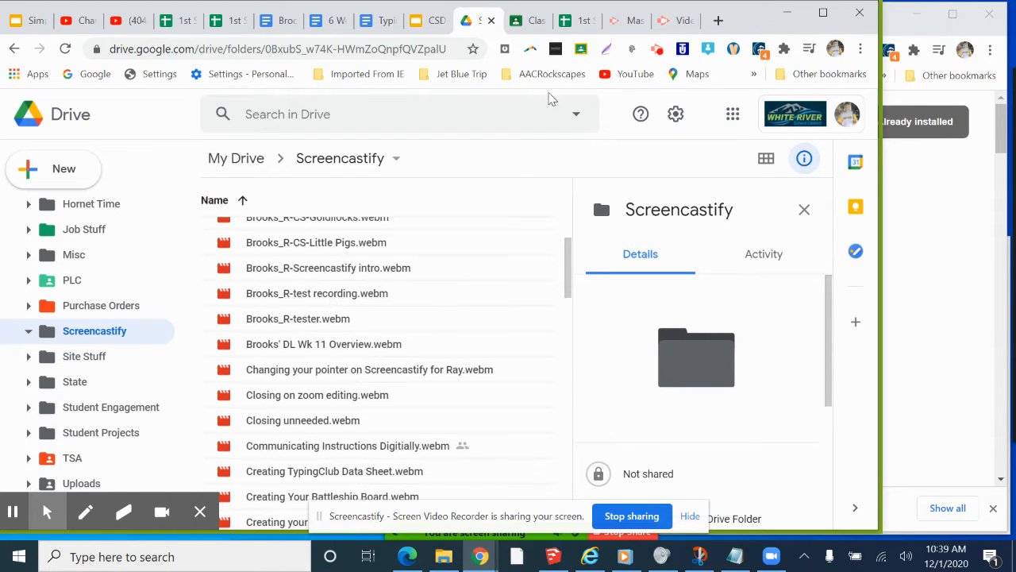
Open the test recording in the Screencastify editor, then hide the screen-sharing notice and the annotation toolbar
{"action": "left_click", "coordinate": [636, 26]}
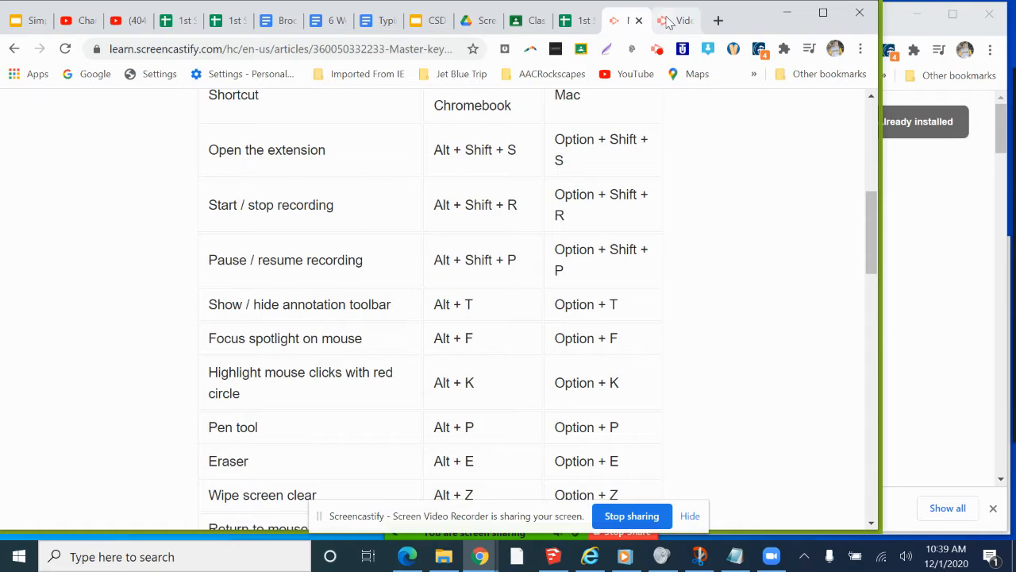
{"action": "left_click", "coordinate": [664, 24]}
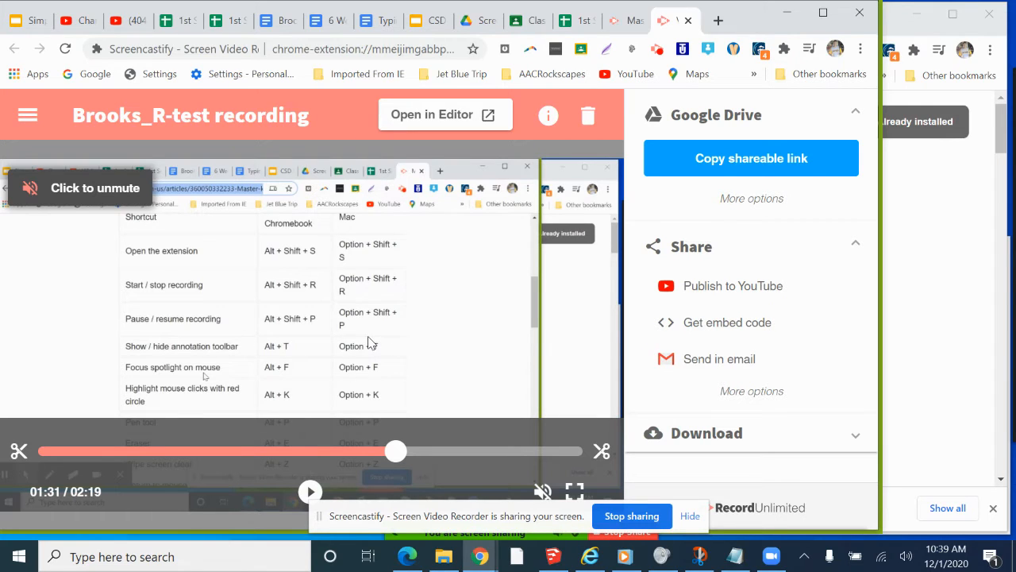
{"action": "left_click", "coordinate": [434, 122]}
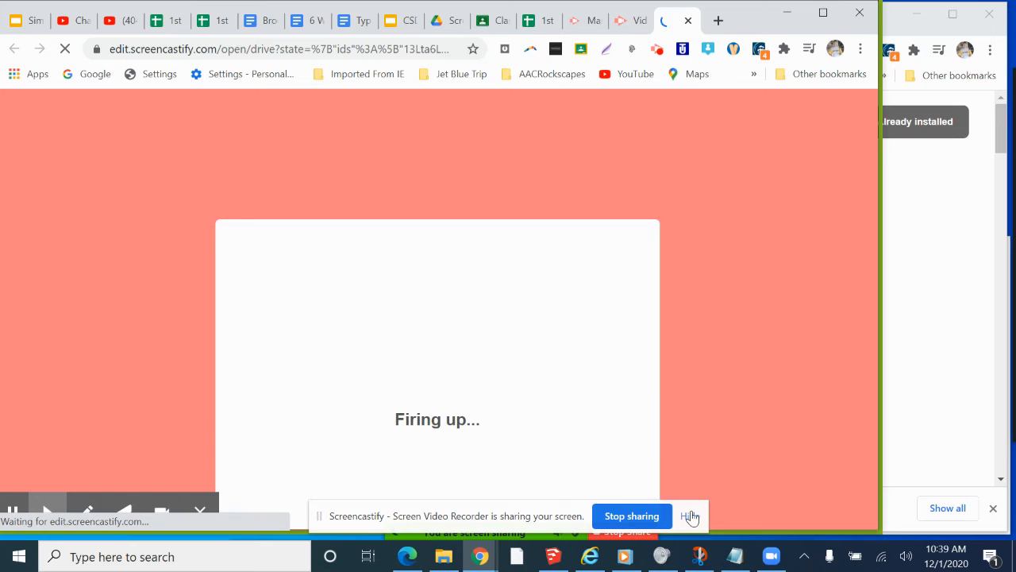
{"action": "left_click", "coordinate": [690, 517]}
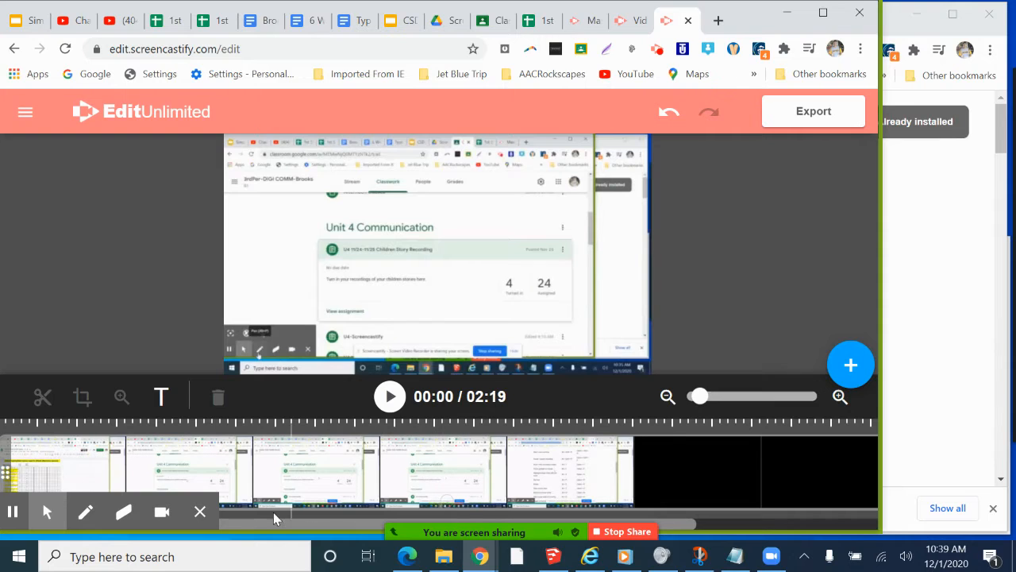
{"action": "left_click", "coordinate": [201, 511]}
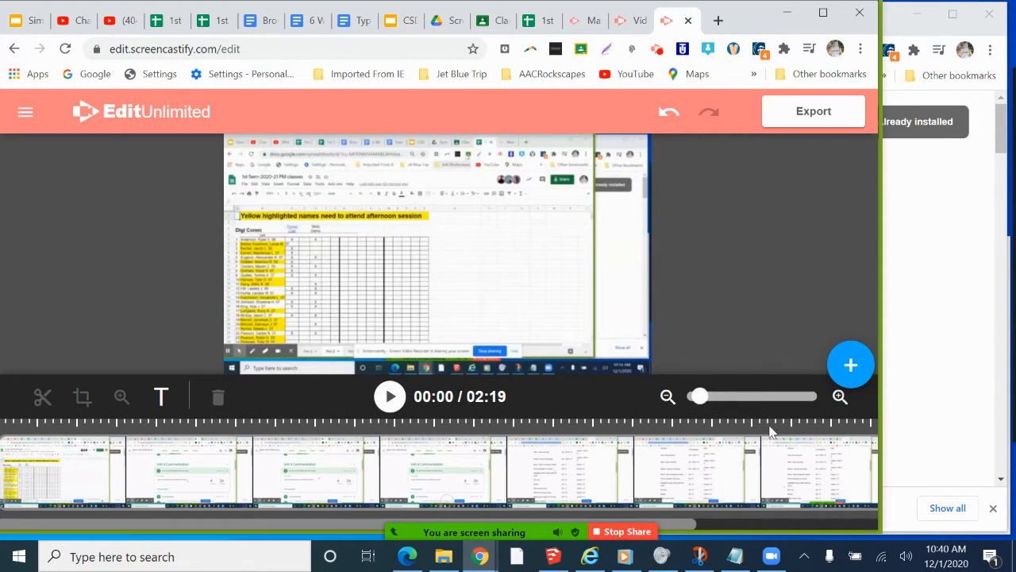
Zoom the timeline out to fit the whole clip and move the playhead to 00:04
{"action": "scroll", "coordinate": [683, 472], "scroll_direction": "right", "scroll_amount": 5}
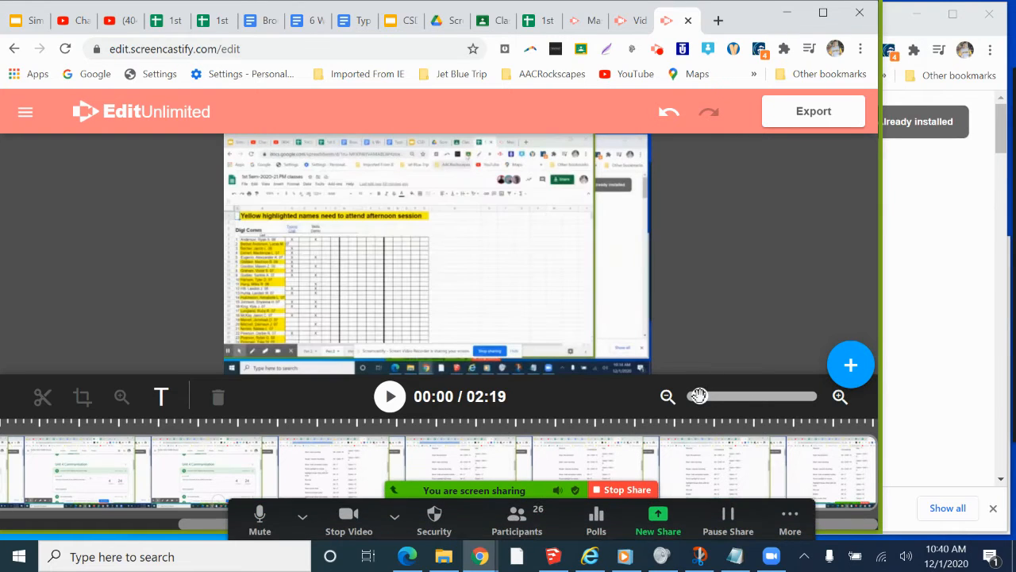
{"action": "left_click_drag", "start_coordinate": [699, 396], "coordinate": [672, 397]}
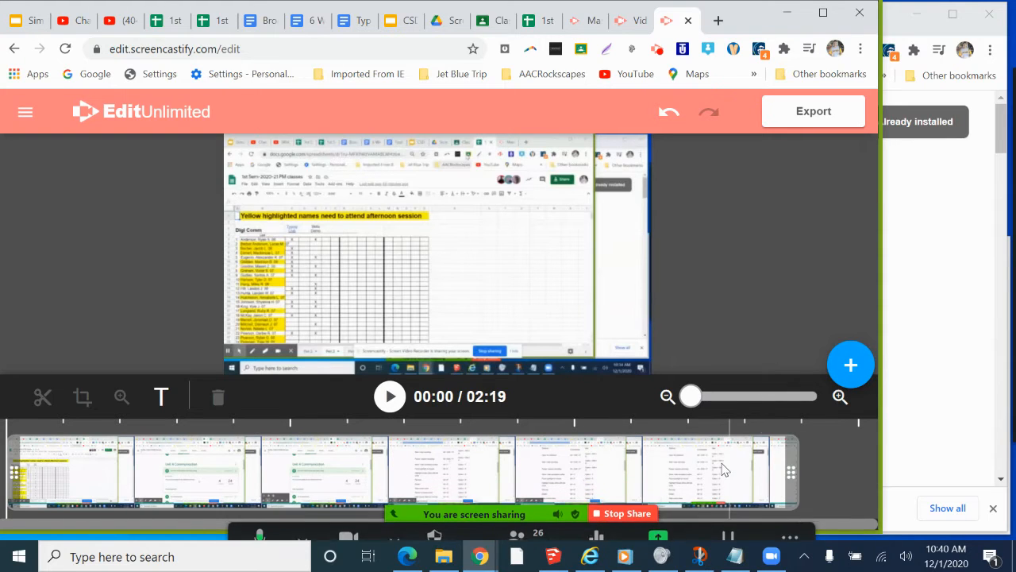
{"action": "left_click", "coordinate": [604, 470]}
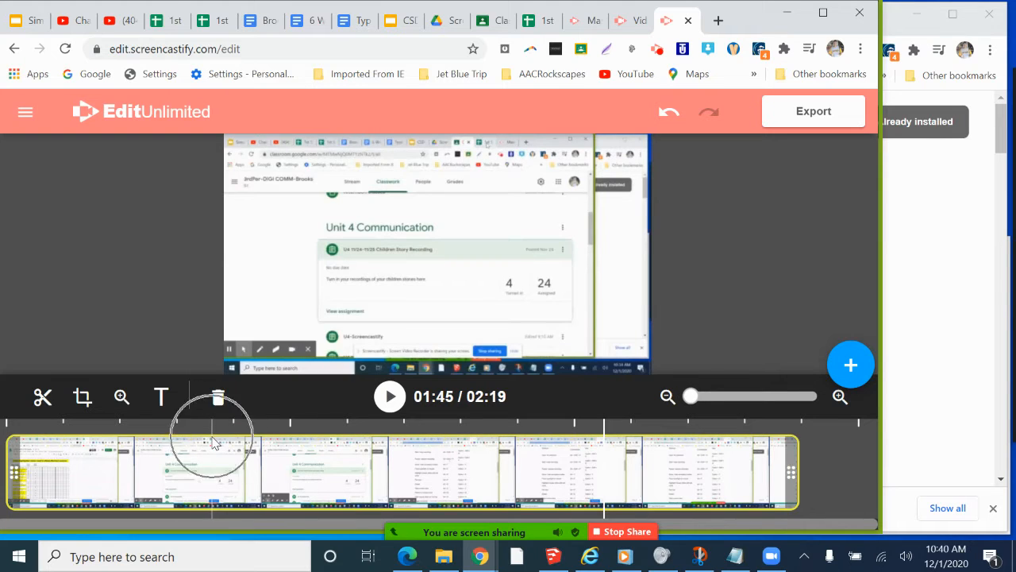
{"action": "left_click", "coordinate": [256, 445]}
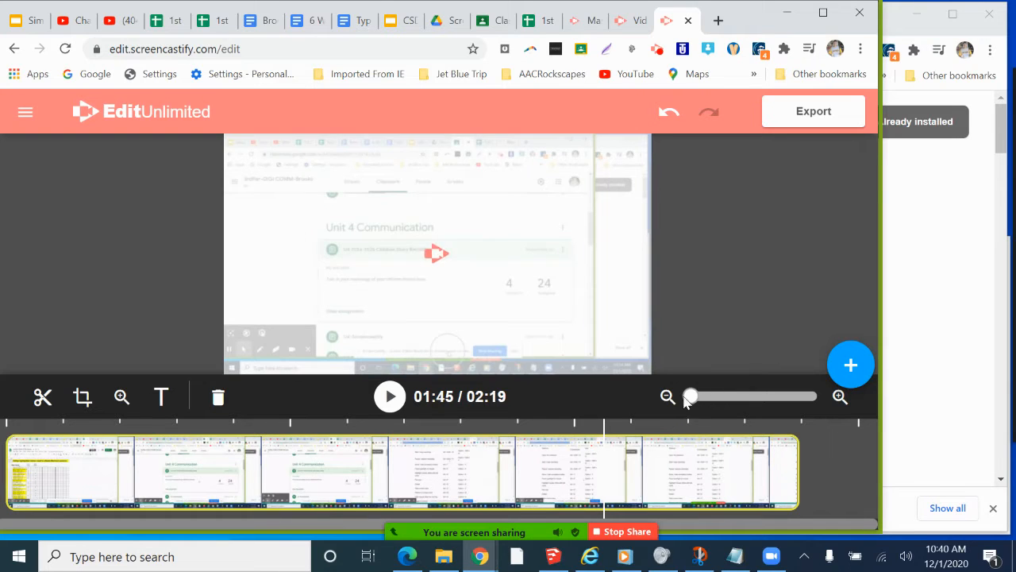
{"action": "left_click", "coordinate": [30, 429]}
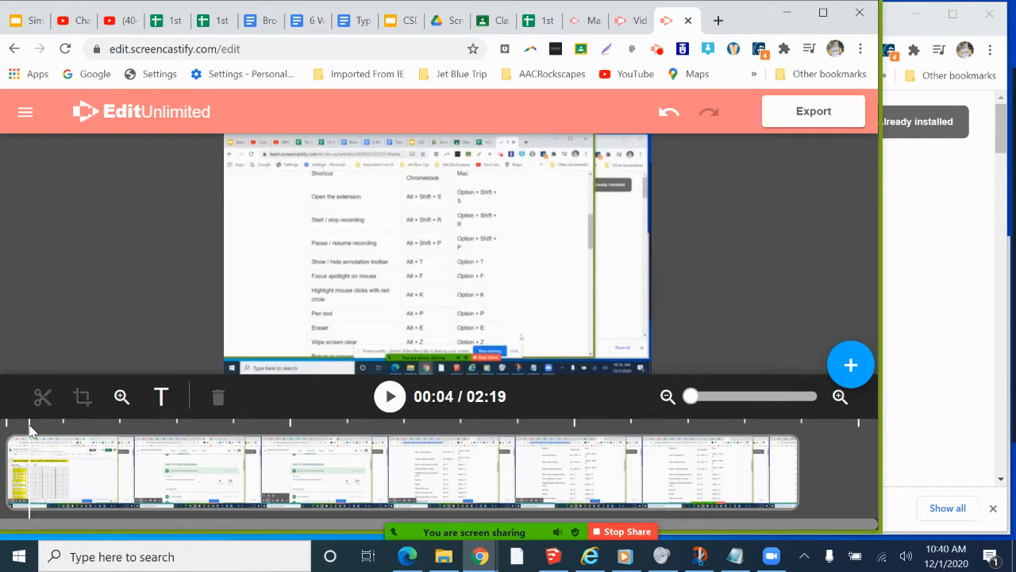
{"action": "left_click", "coordinate": [175, 429]}
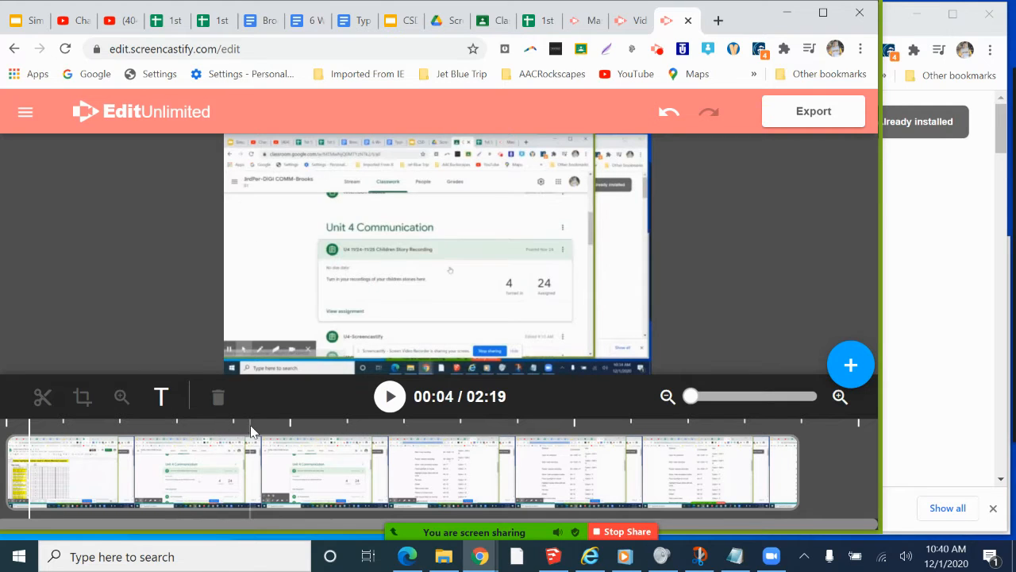
Play the recording from its beginning and pause at 00:42
{"action": "left_click", "coordinate": [383, 399]}
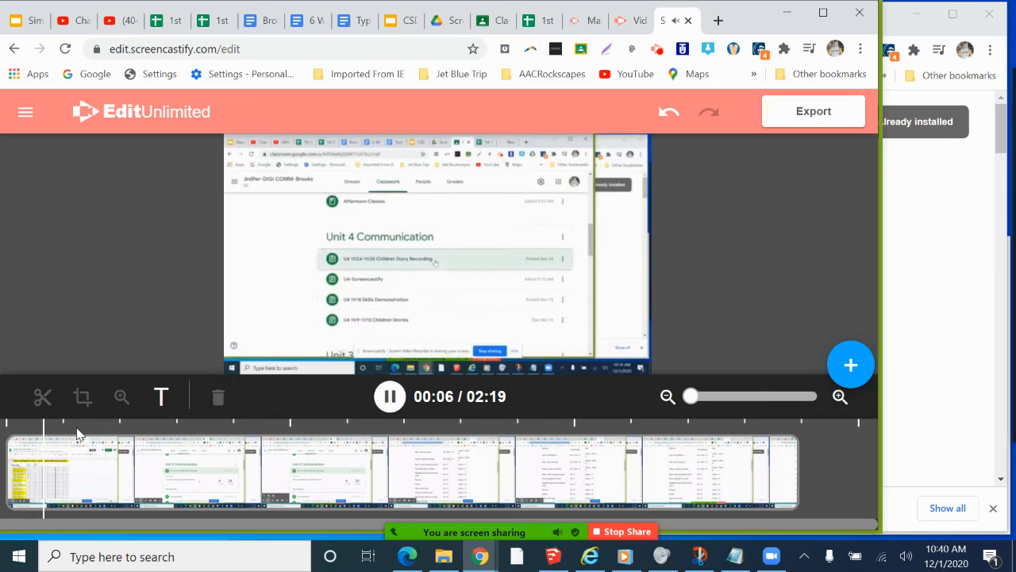
{"action": "left_click", "coordinate": [86, 455]}
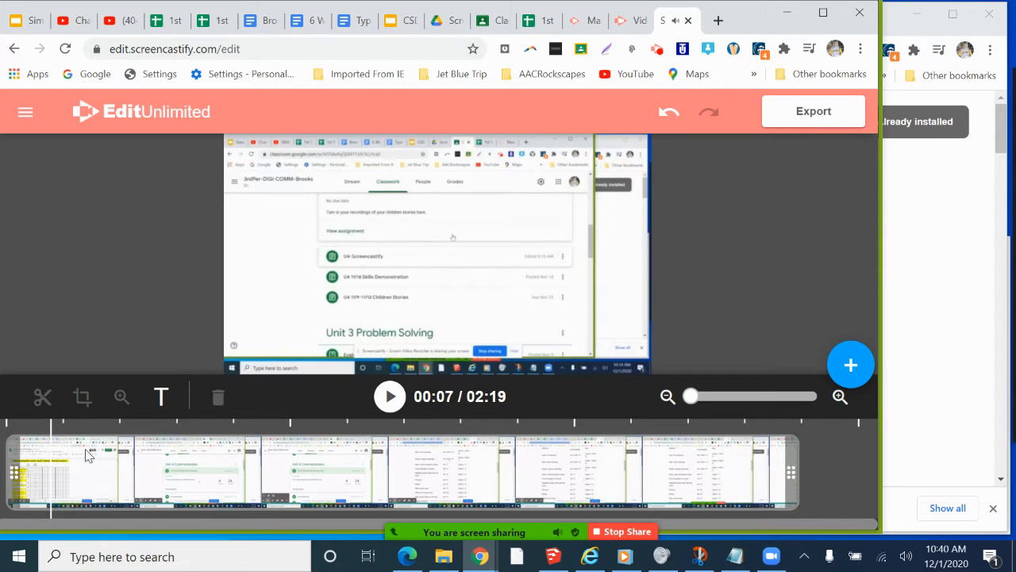
{"action": "left_click", "coordinate": [389, 397]}
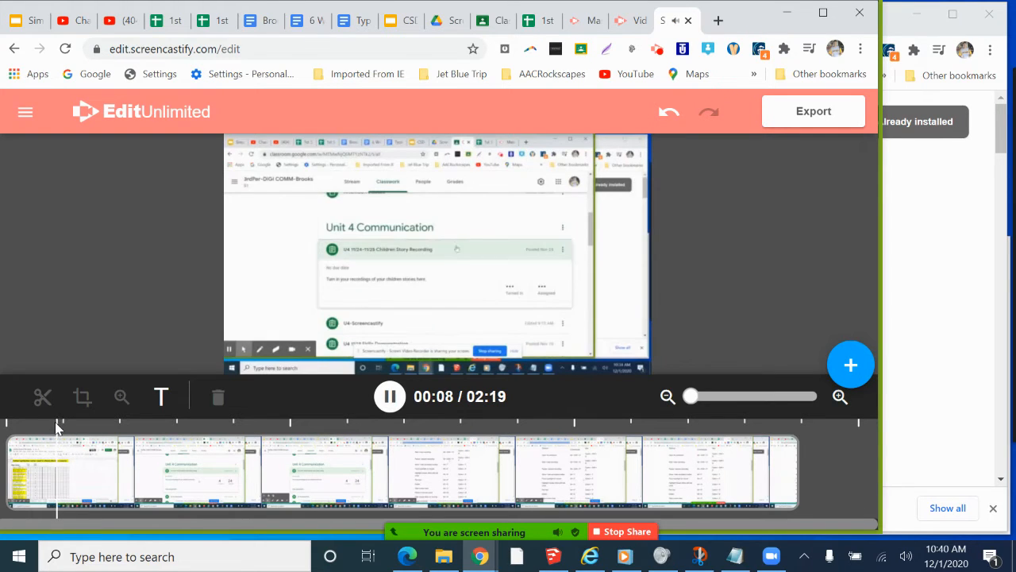
{"action": "left_click", "coordinate": [10, 428]}
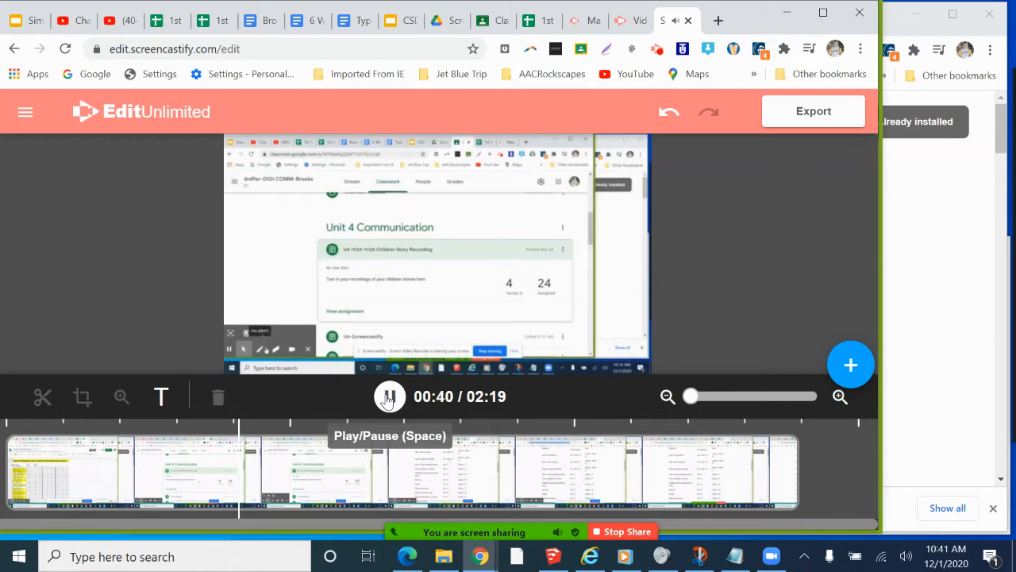
{"action": "left_click", "coordinate": [388, 400]}
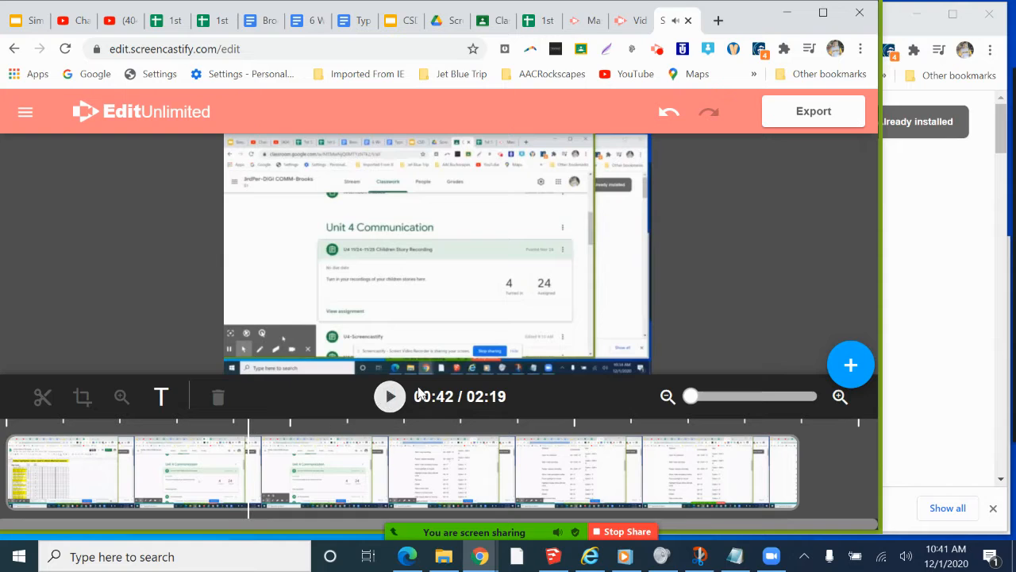
Skip ahead through the recording to 01:34, play from there and pause at 01:58
{"action": "left_click", "coordinate": [365, 433]}
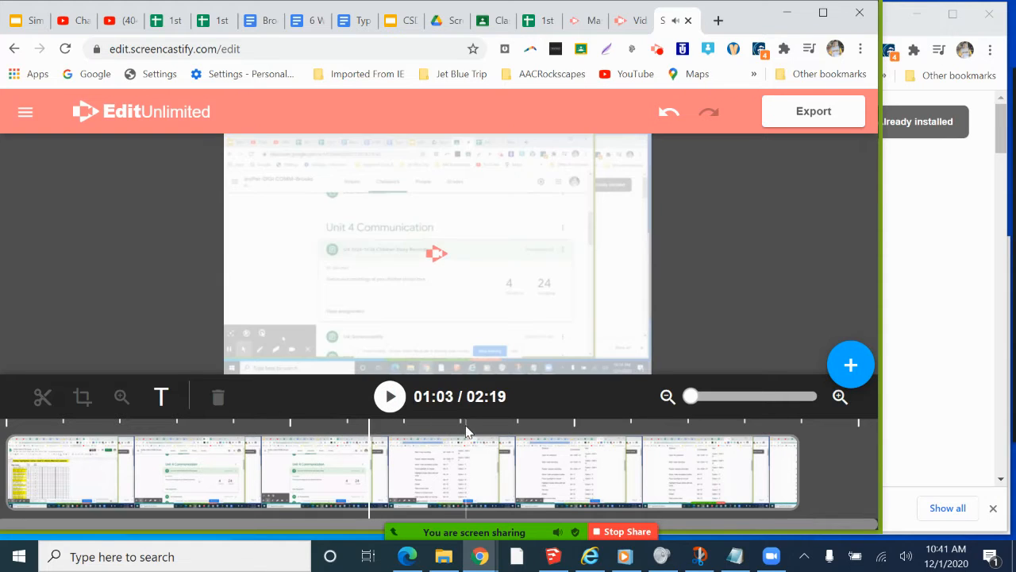
{"action": "left_click", "coordinate": [464, 431]}
{"action": "left_click", "coordinate": [546, 431]}
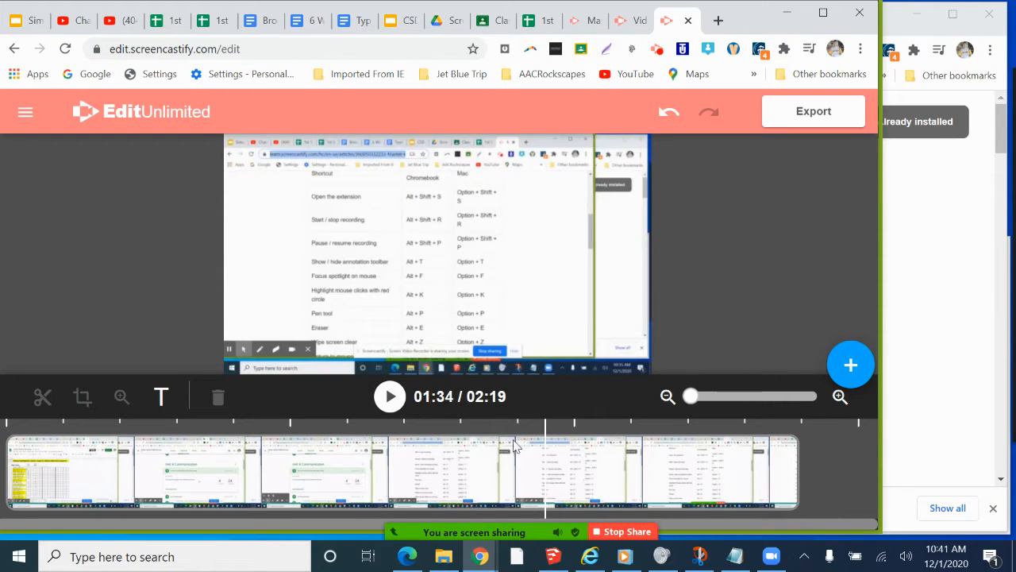
{"action": "left_click", "coordinate": [390, 396]}
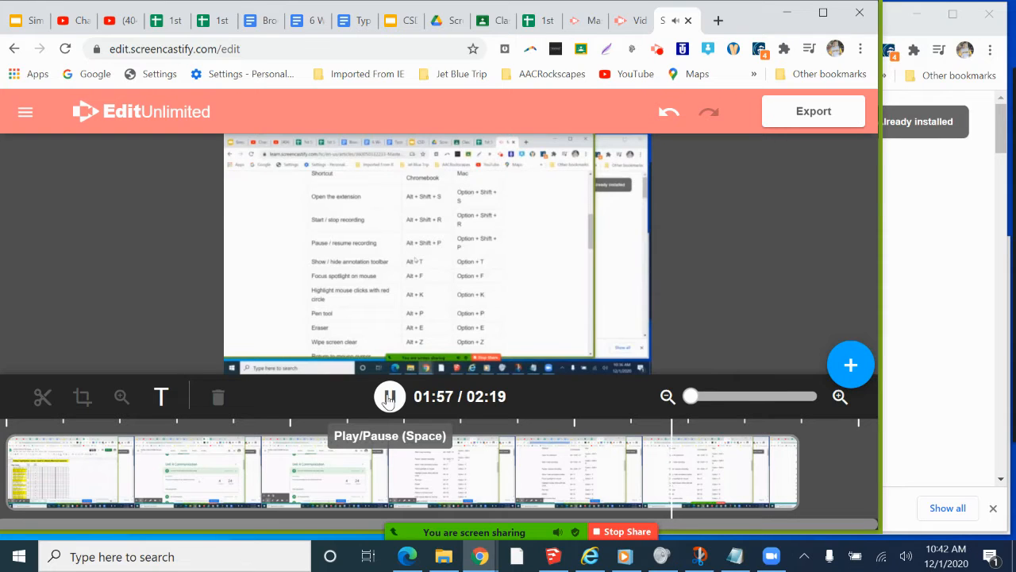
{"action": "left_click", "coordinate": [389, 398]}
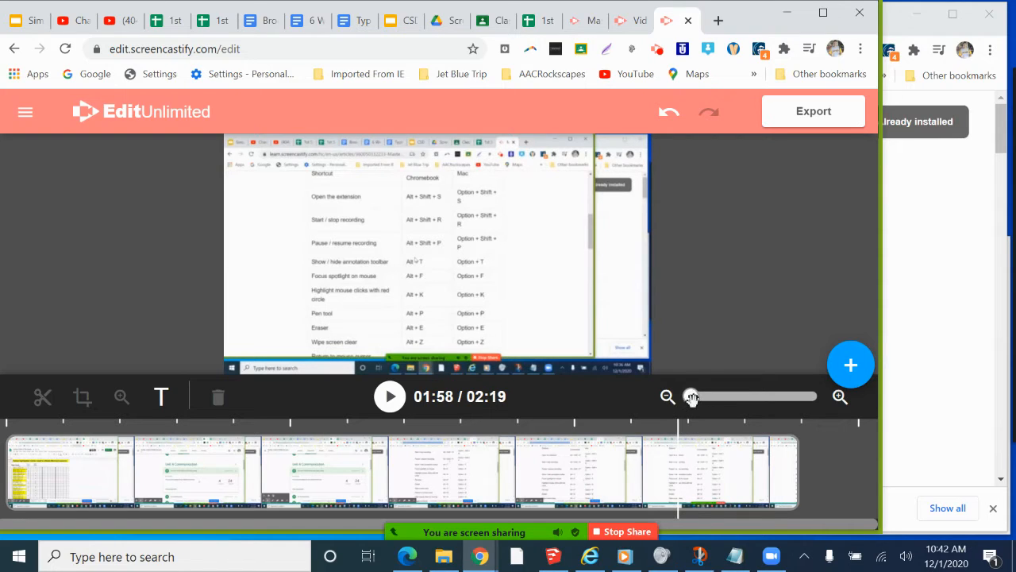
Enlarge the timeline, find the first cut point by playing around 01:55 to 01:57, and split the clip at 01:56
{"action": "left_click_drag", "start_coordinate": [692, 397], "coordinate": [737, 403]}
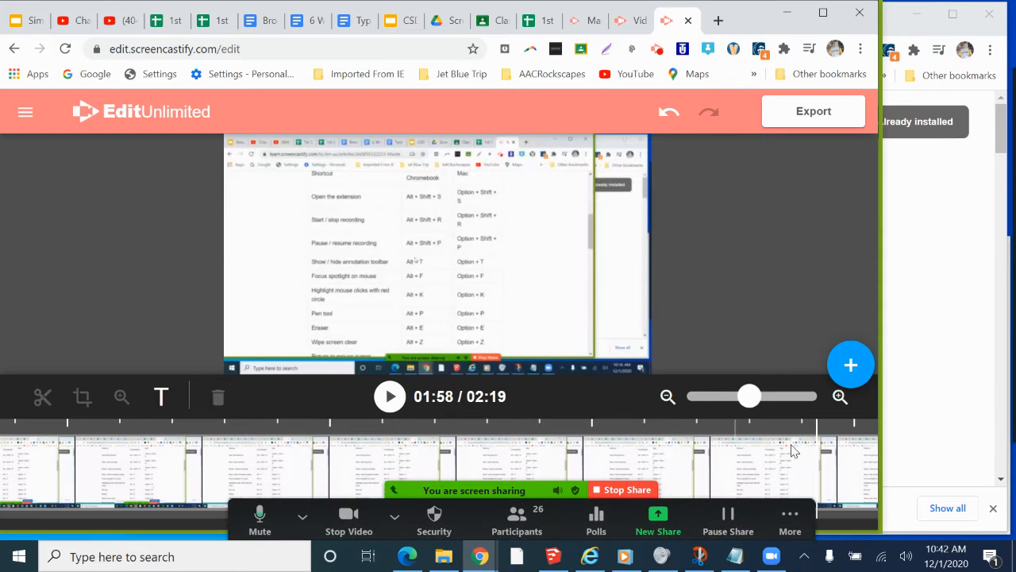
{"action": "scroll", "coordinate": [744, 454], "scroll_direction": "right", "scroll_amount": 5}
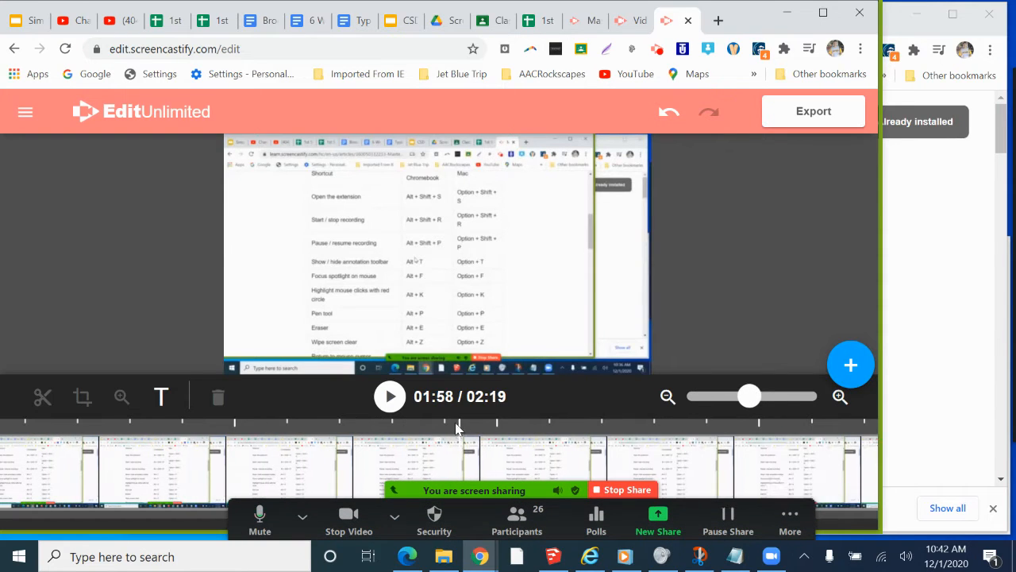
{"action": "left_click", "coordinate": [413, 429]}
{"action": "key", "text": "space"}
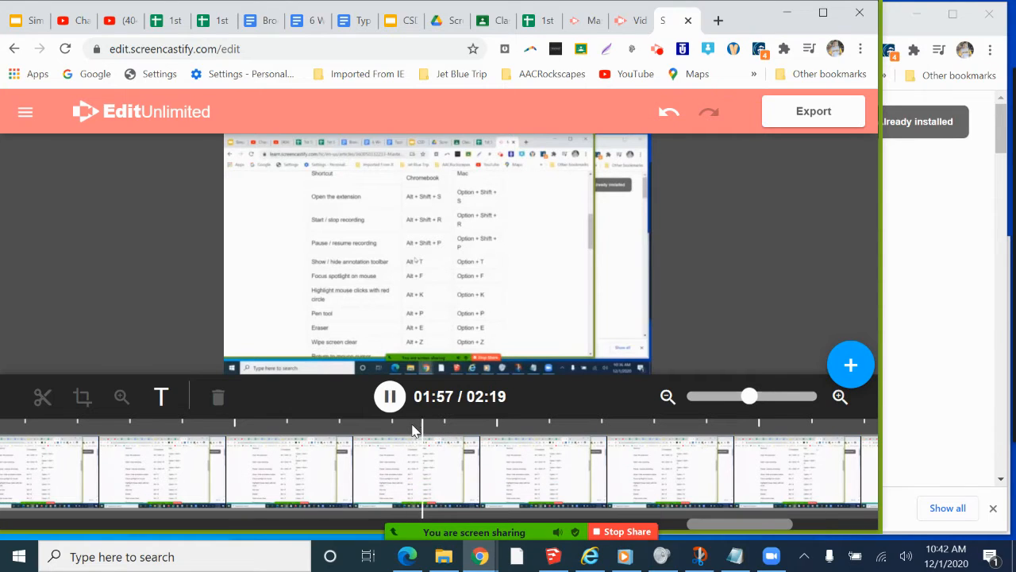
{"action": "key", "text": "space"}
{"action": "left_click", "coordinate": [323, 430]}
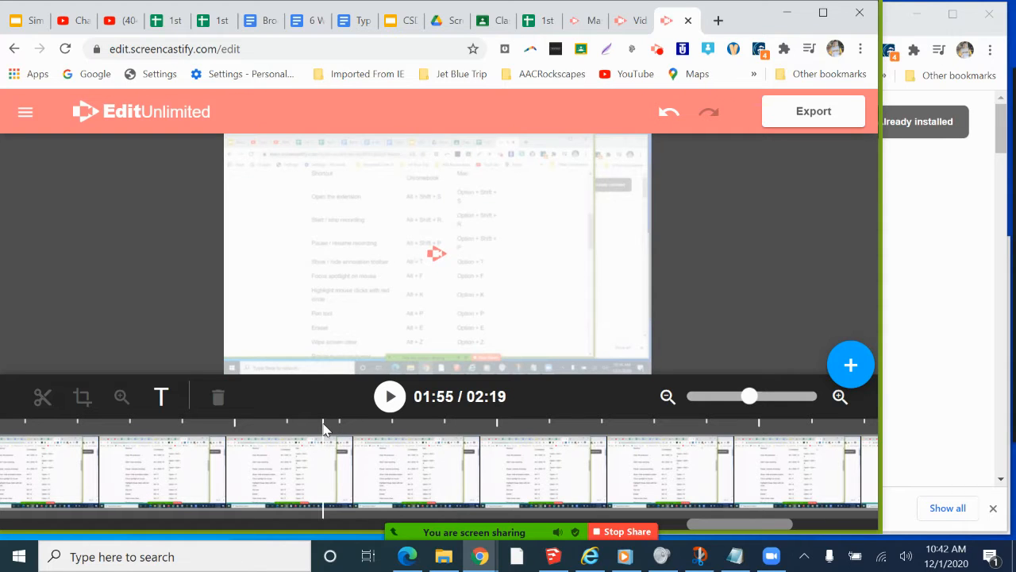
{"action": "key", "text": "space"}
{"action": "key", "text": "space"}
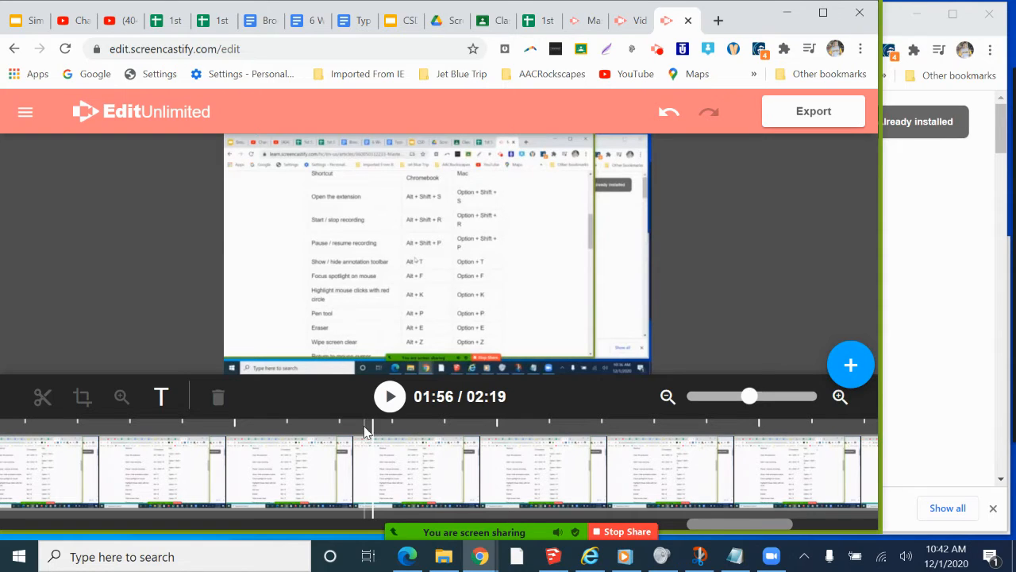
{"action": "left_click", "coordinate": [362, 467]}
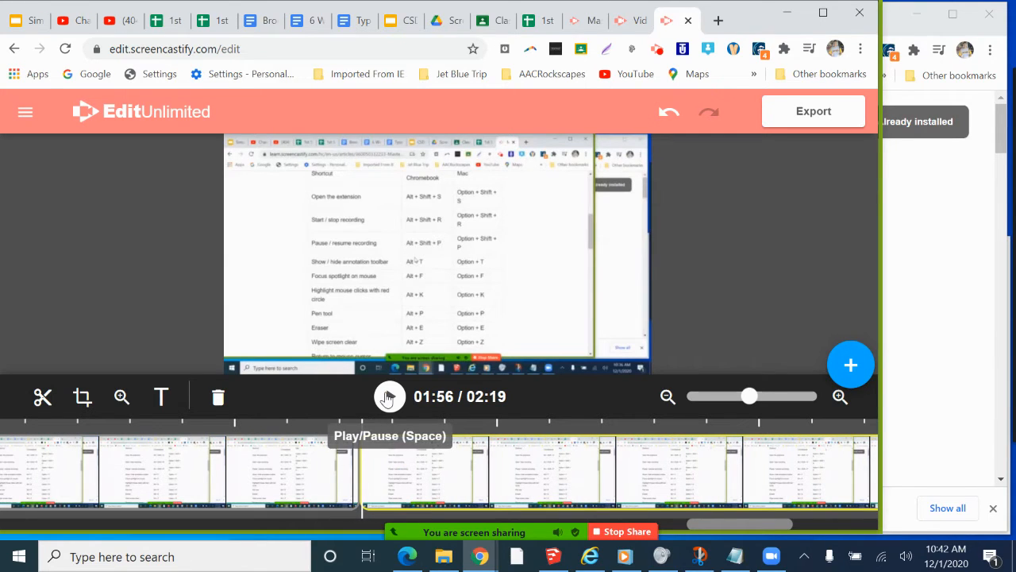
Play on from the first cut, split the clip again at 01:59, and select the short segment between the two cuts
{"action": "left_click", "coordinate": [390, 398]}
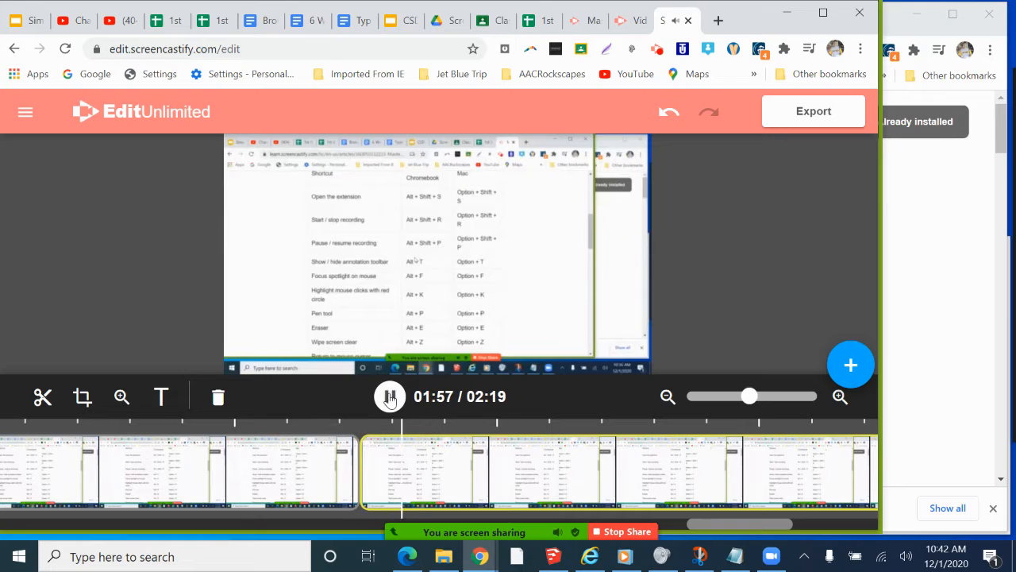
{"action": "left_click", "coordinate": [389, 401]}
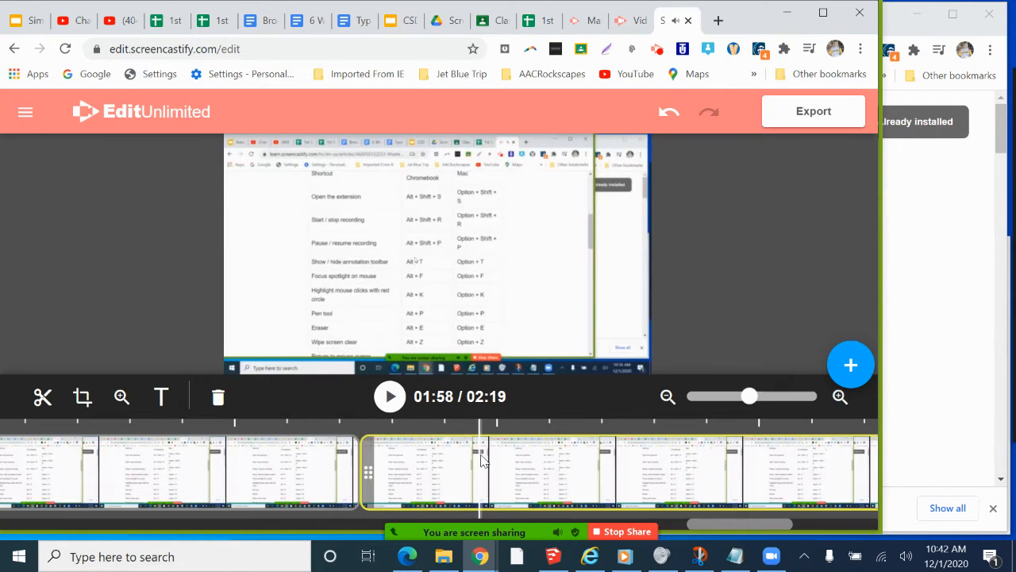
{"action": "left_click", "coordinate": [503, 423]}
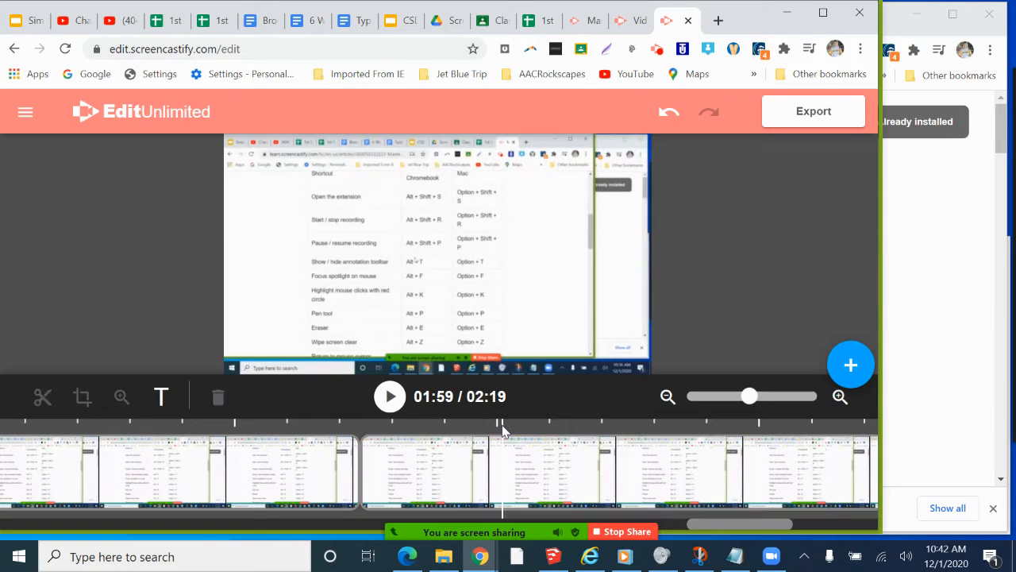
{"action": "left_click", "coordinate": [508, 471]}
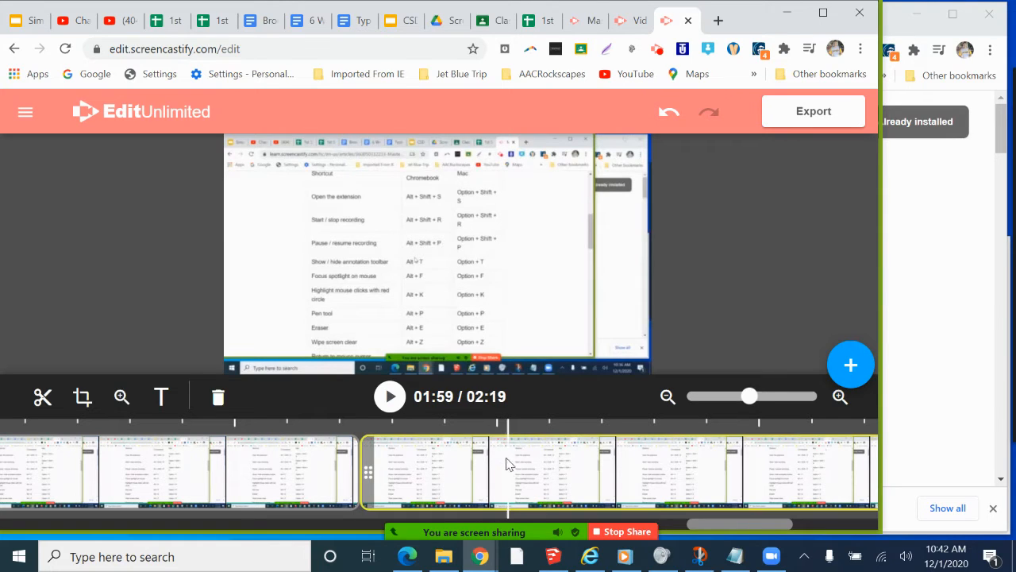
{"action": "left_click", "coordinate": [45, 403]}
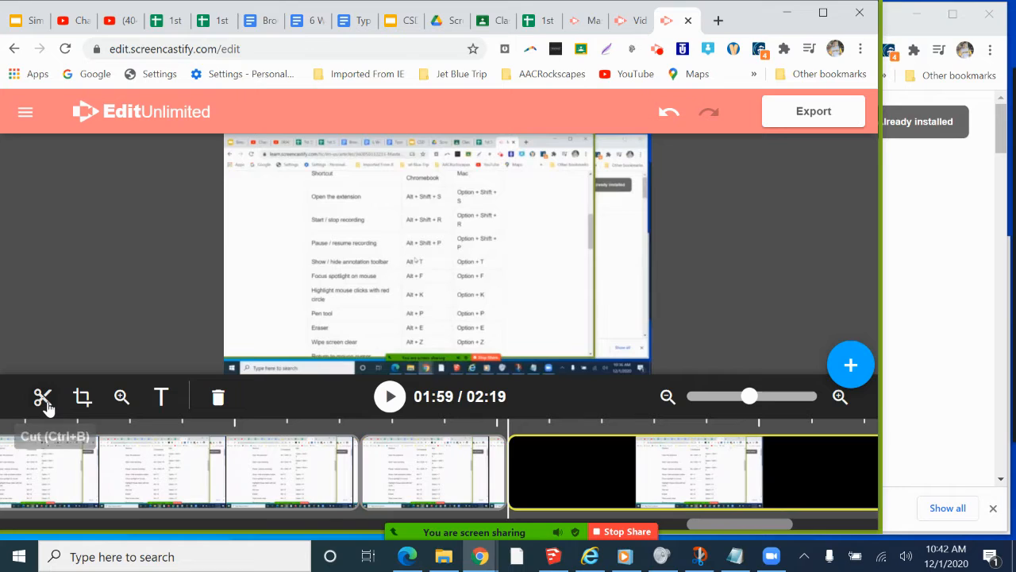
{"action": "left_click", "coordinate": [433, 467]}
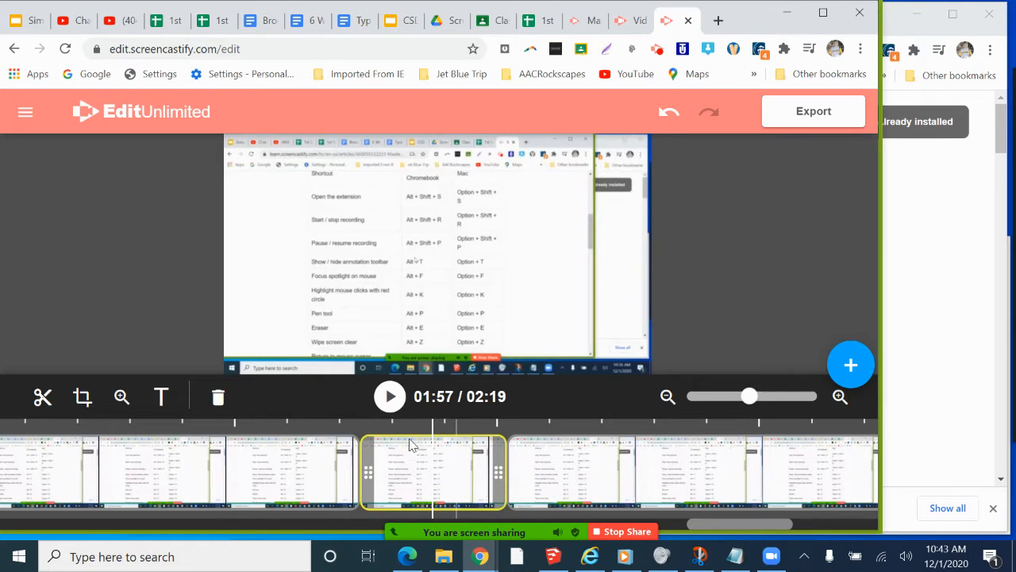
Delete the segment between the two cuts and play across the join from 01:55 to 01:57
{"action": "key", "text": "Delete"}
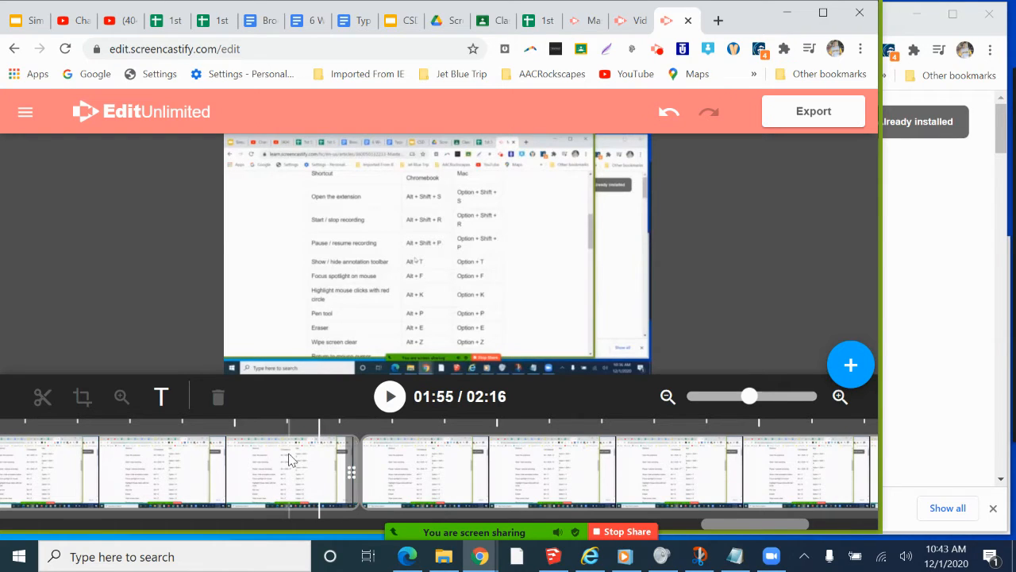
{"action": "key", "text": "space"}
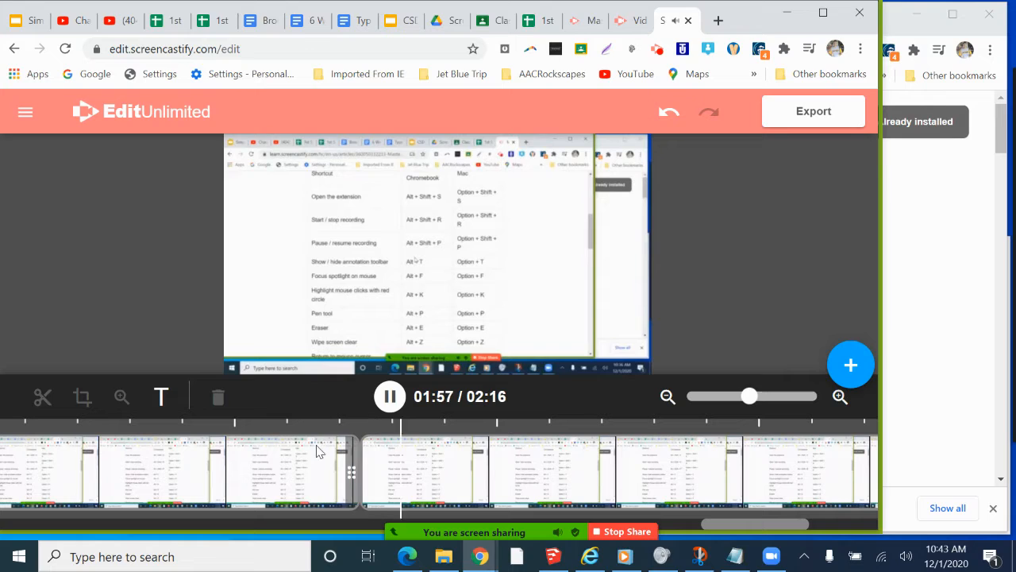
{"action": "key", "text": "space"}
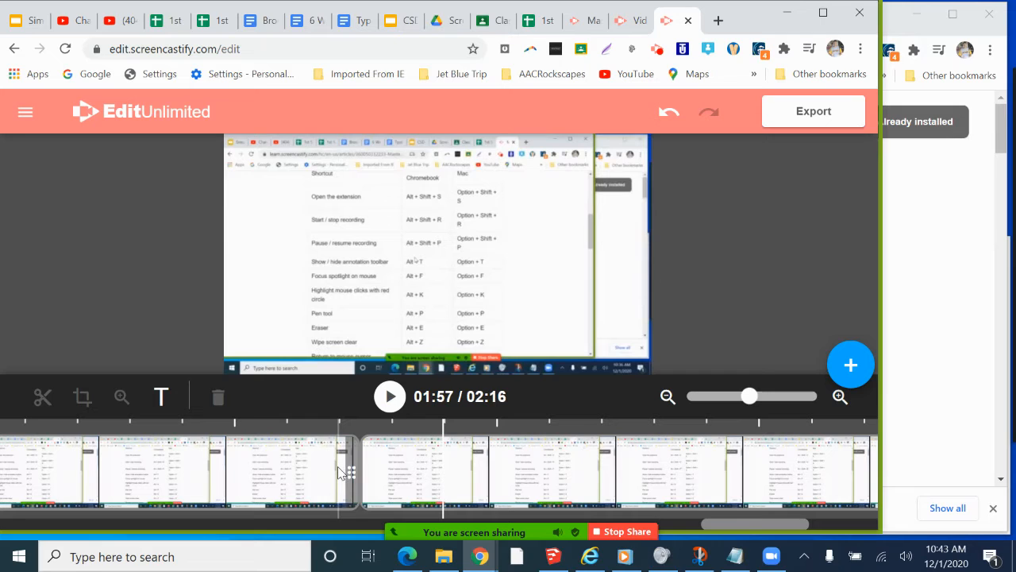
Undo the segment deletion, reselect the segment, and play from just before the first cut to 02:00
{"action": "key", "text": "ctrl+z"}
{"action": "left_click", "coordinate": [454, 466]}
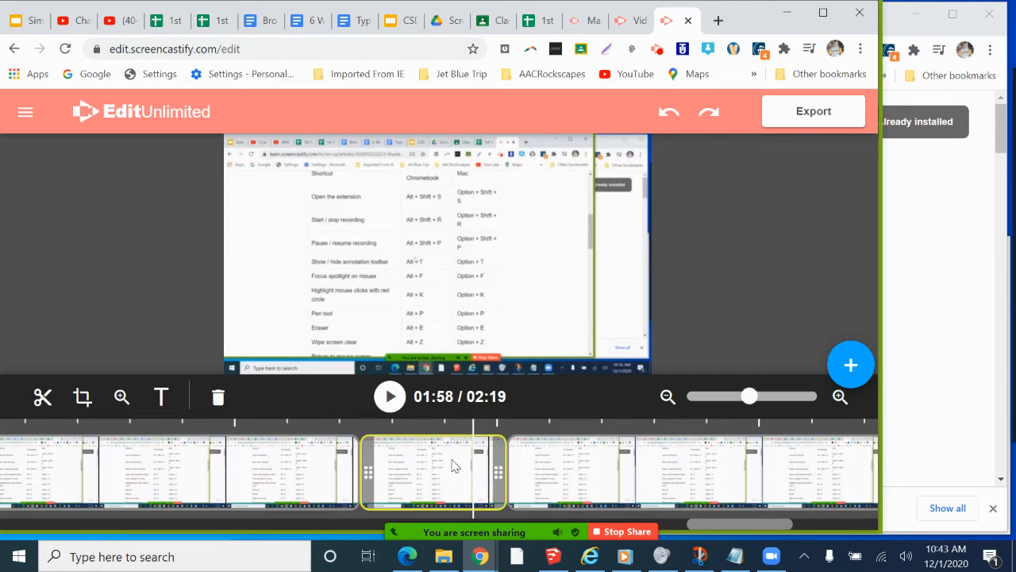
{"action": "left_click", "coordinate": [320, 427]}
{"action": "key", "text": "space"}
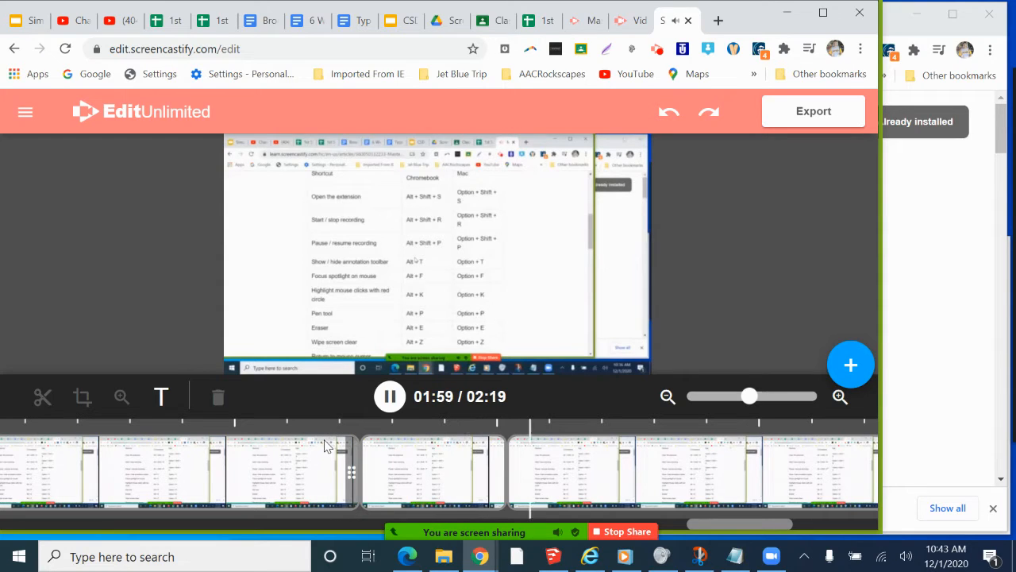
{"action": "key", "text": "space"}
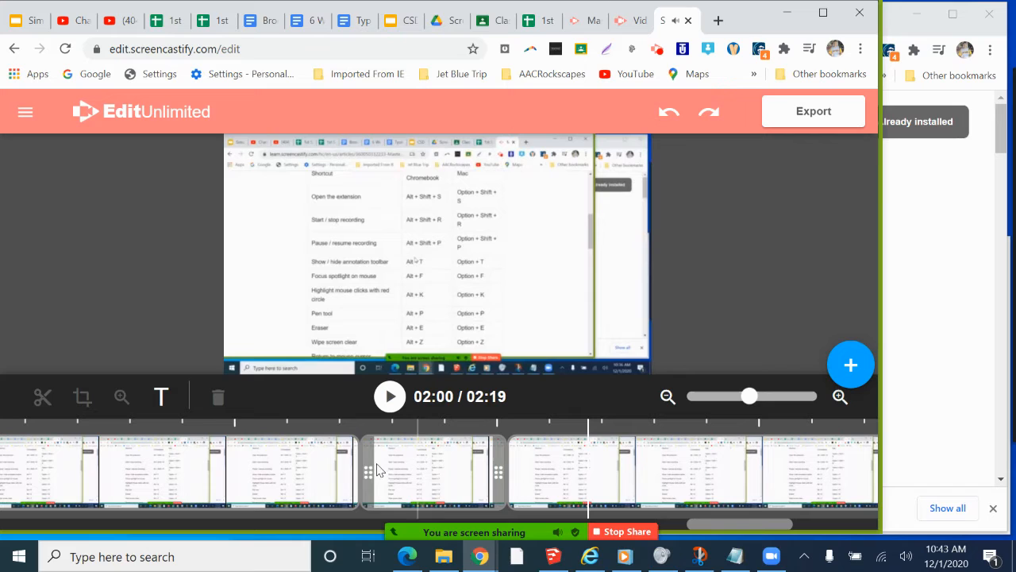
Delete the short segment between the two cuts and play across the new join, pausing at 01:58
{"action": "left_click", "coordinate": [421, 469]}
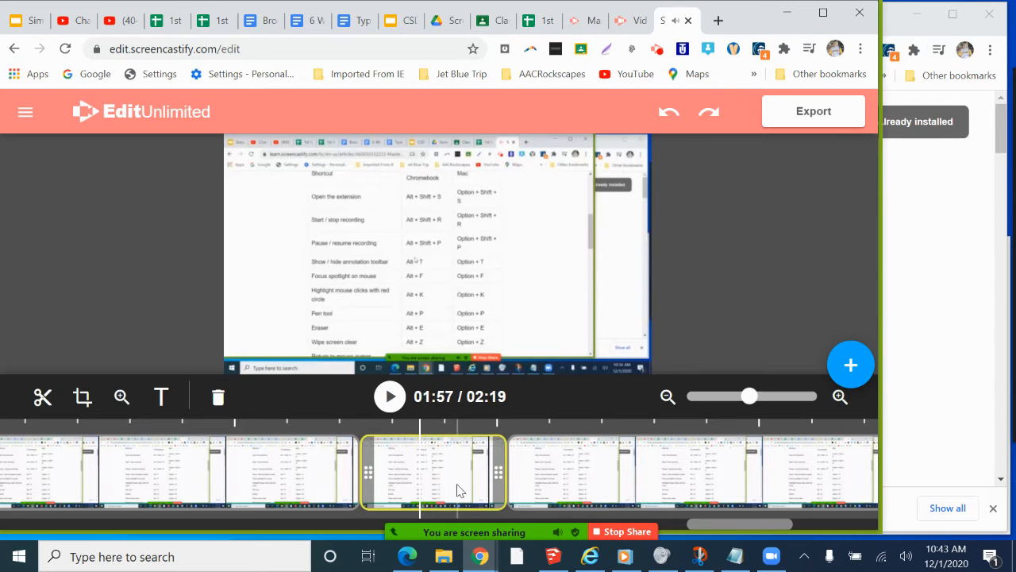
{"action": "key", "text": "Delete"}
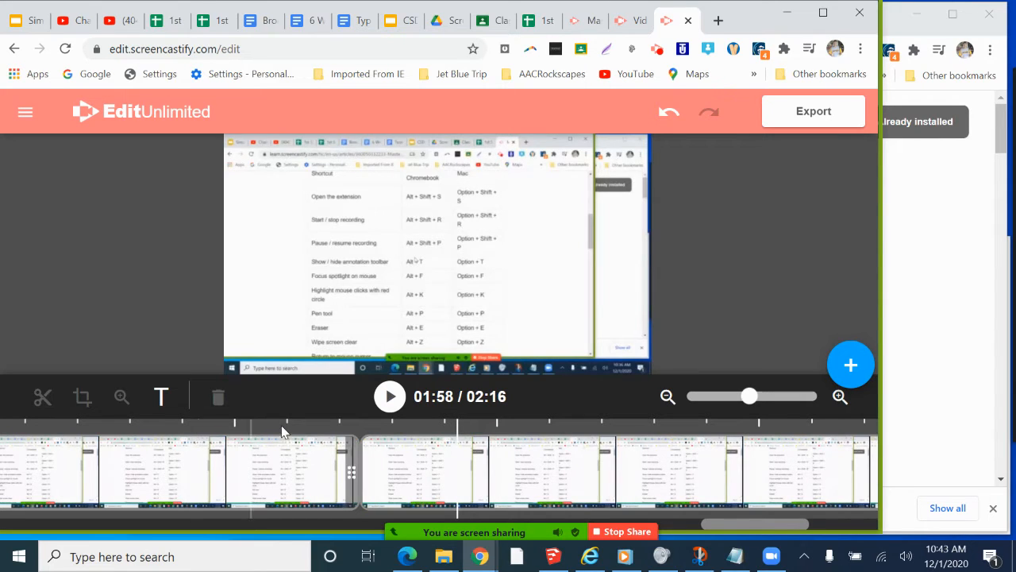
{"action": "left_click", "coordinate": [284, 427]}
{"action": "key", "text": "space"}
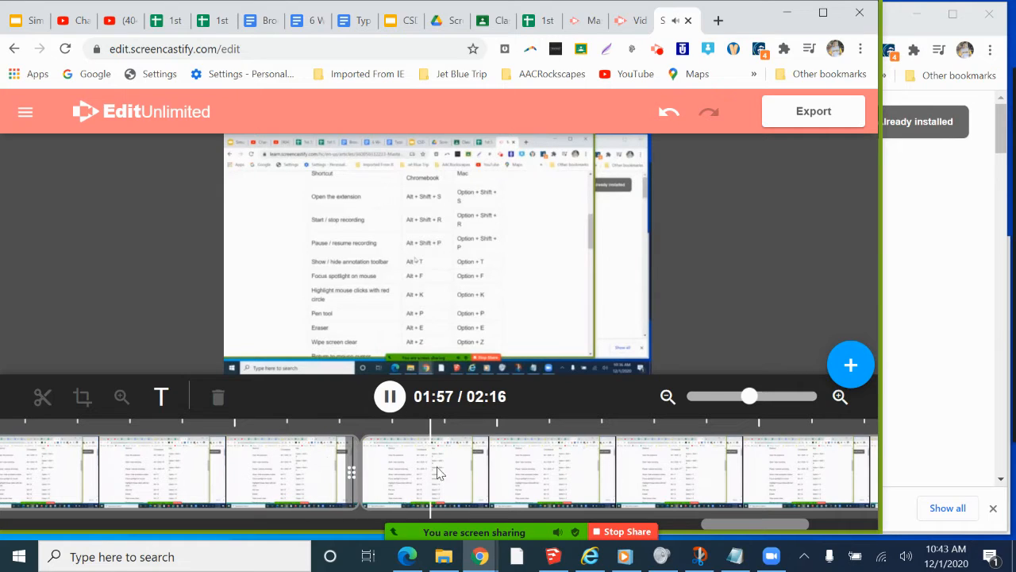
{"action": "key", "text": "space"}
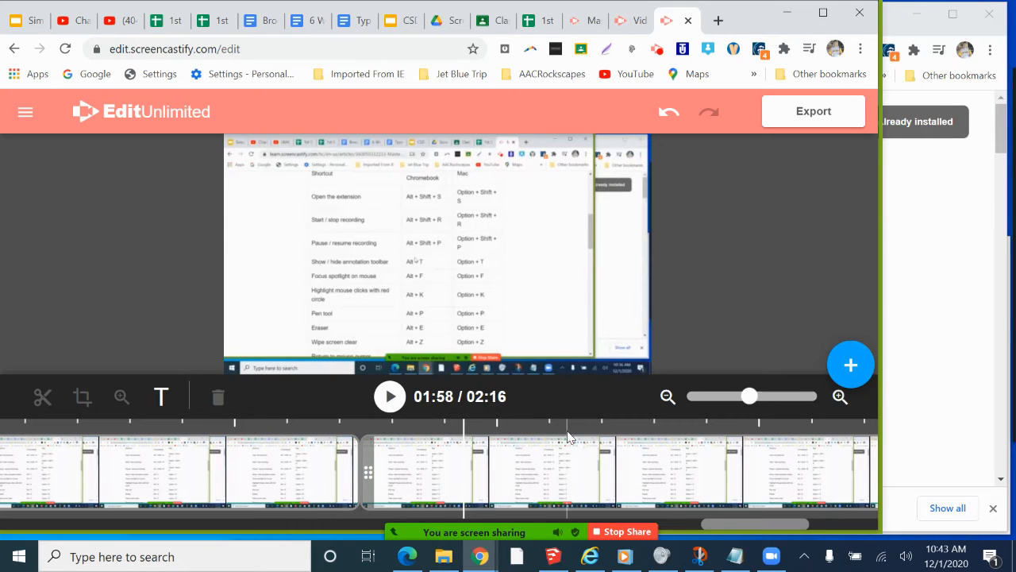
Play and scan the recording around 02:03 to 02:05, set the playhead at 02:06, and select the clip there
{"action": "left_click", "coordinate": [567, 467]}
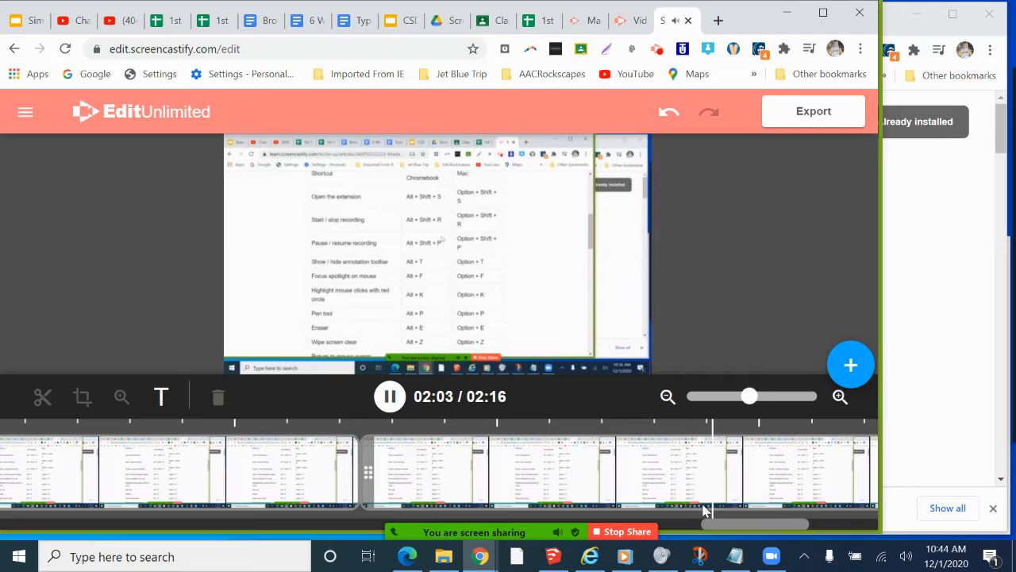
{"action": "key", "text": "space"}
{"action": "left_click_drag", "start_coordinate": [772, 526], "coordinate": [818, 521]}
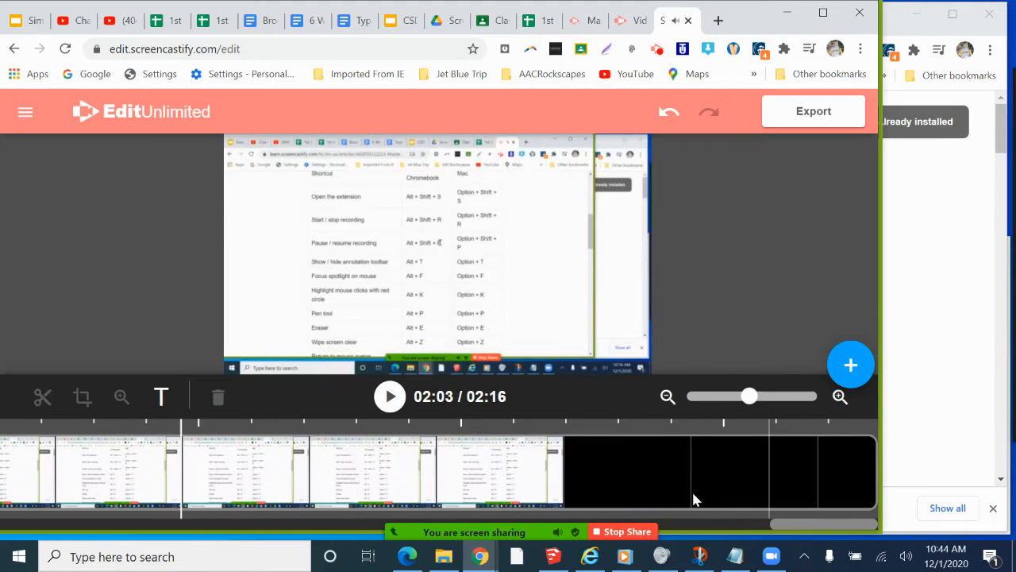
{"action": "left_click", "coordinate": [281, 434]}
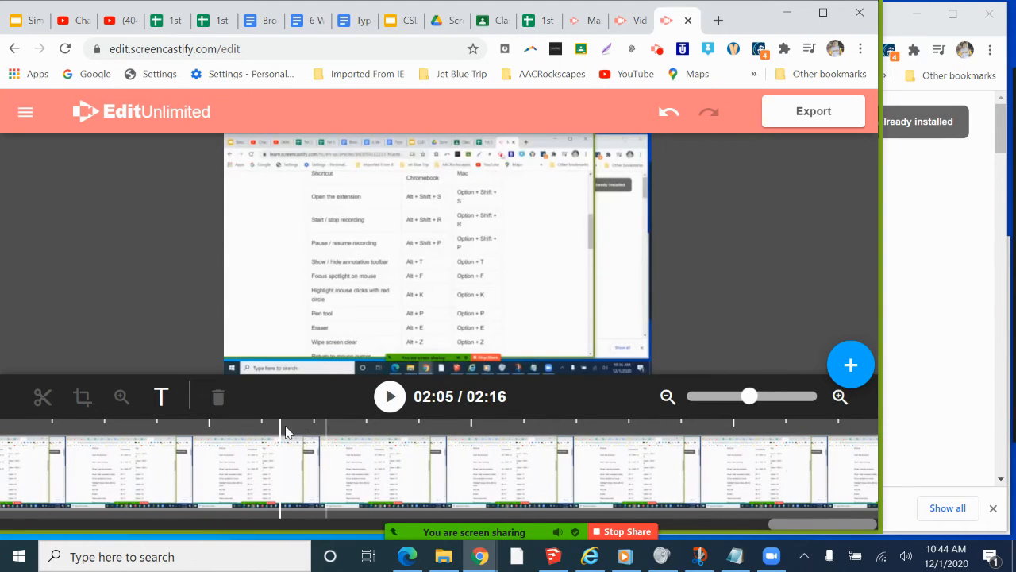
{"action": "left_click", "coordinate": [212, 433]}
{"action": "left_click", "coordinate": [172, 431]}
{"action": "key", "text": "space"}
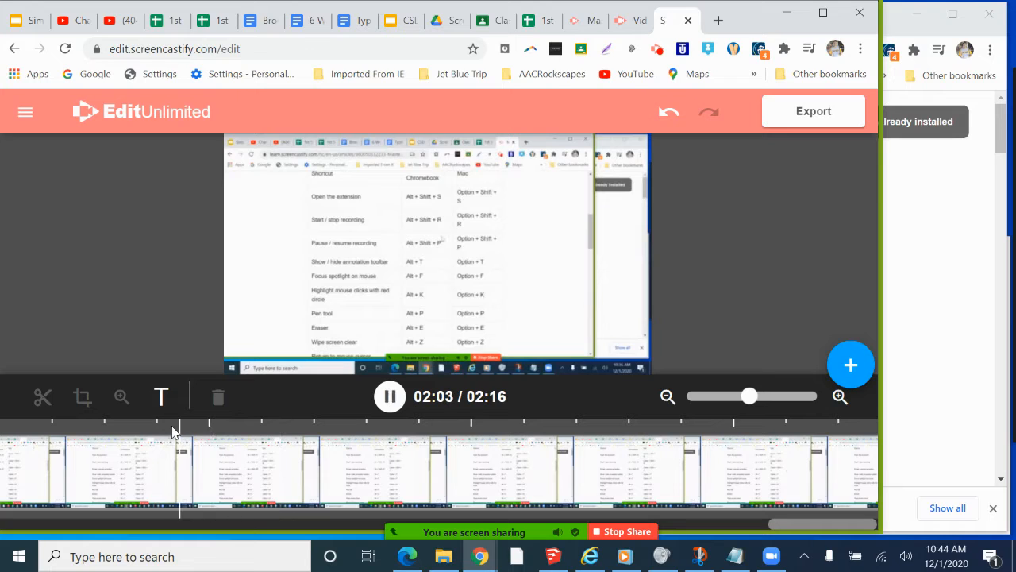
{"action": "left_click", "coordinate": [120, 431]}
{"action": "key", "text": "space"}
{"action": "left_click", "coordinate": [363, 461]}
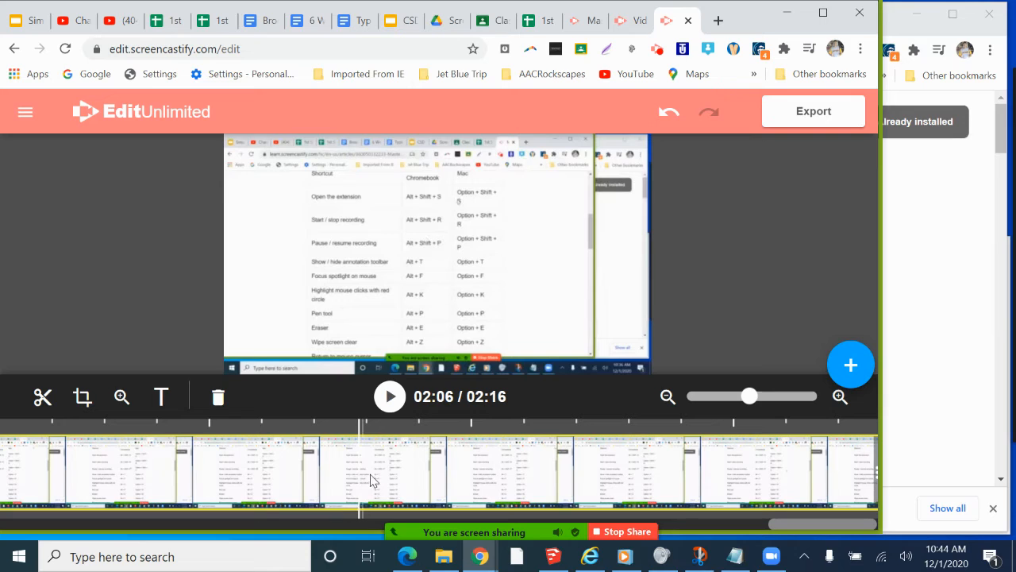
Add a text overlay at 02:06 reading "Alt+Shft+R"
{"action": "left_click", "coordinate": [161, 398]}
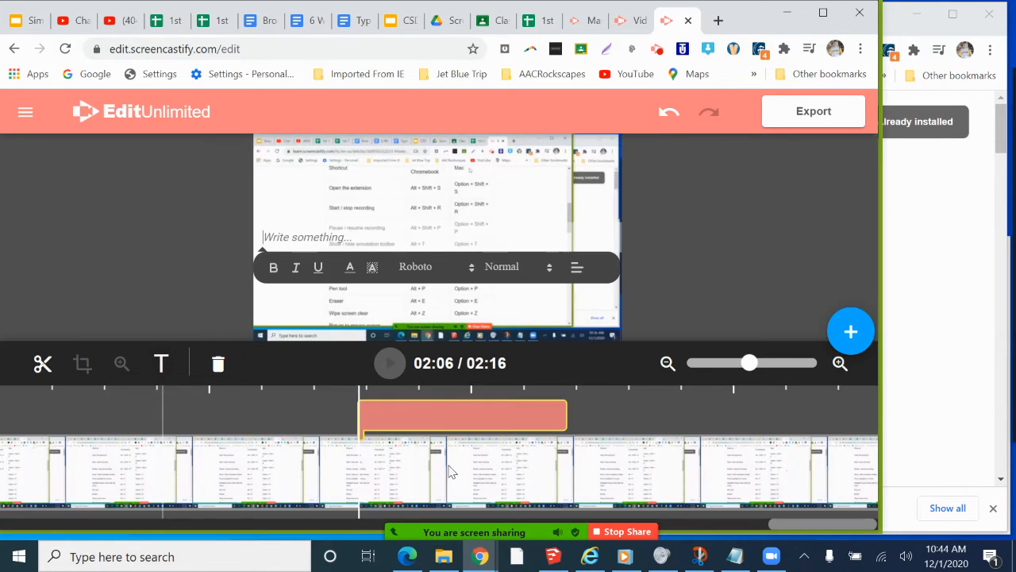
{"action": "type", "text": "Alt+Shft"}
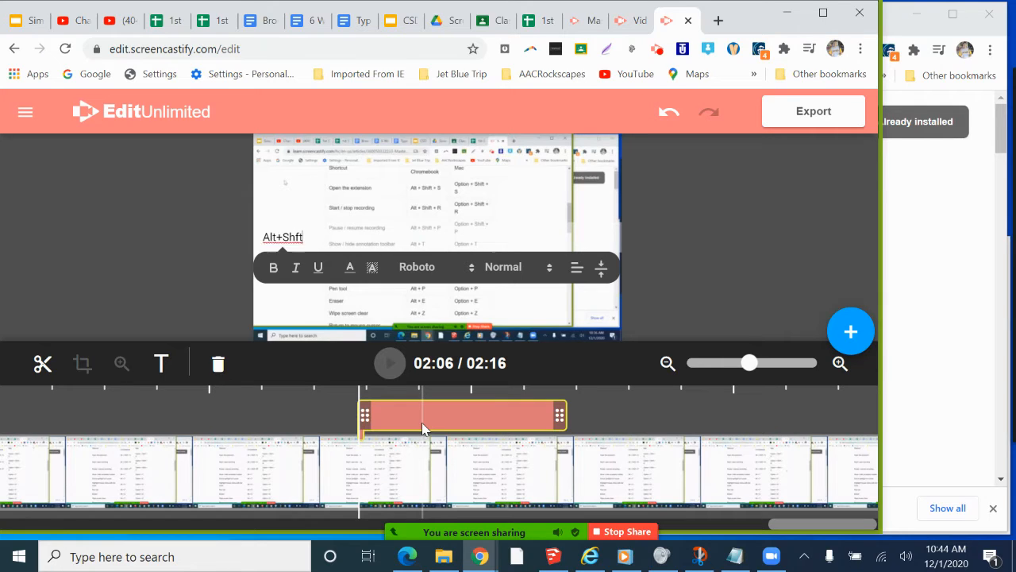
{"action": "type", "text": "+R"}
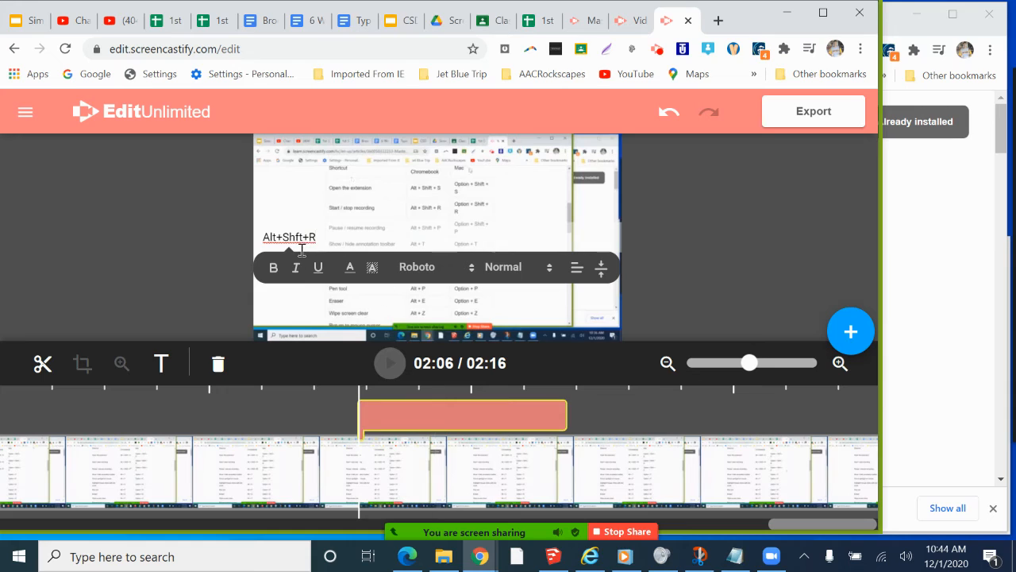
Set the font of the whole overlay text to Anton and its size to Large
{"action": "left_click_drag", "start_coordinate": [329, 238], "coordinate": [257, 237]}
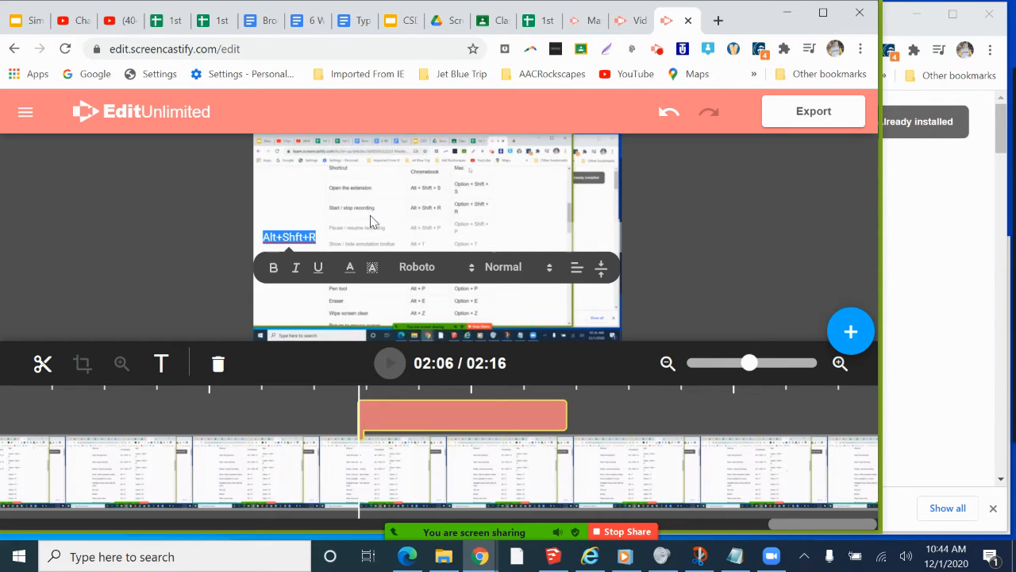
{"action": "left_click", "coordinate": [429, 271]}
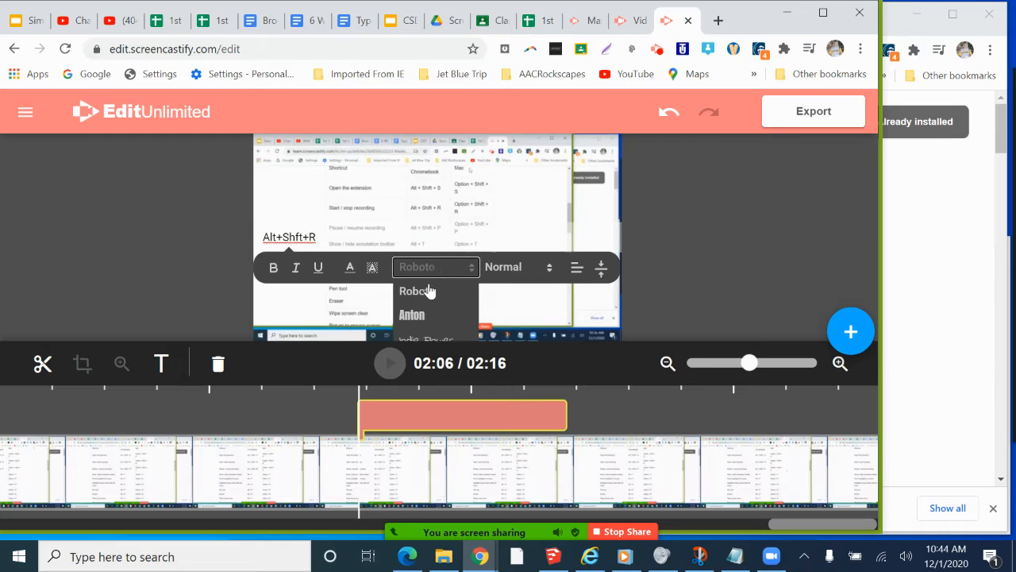
{"action": "left_click", "coordinate": [412, 315]}
{"action": "left_click", "coordinate": [494, 270]}
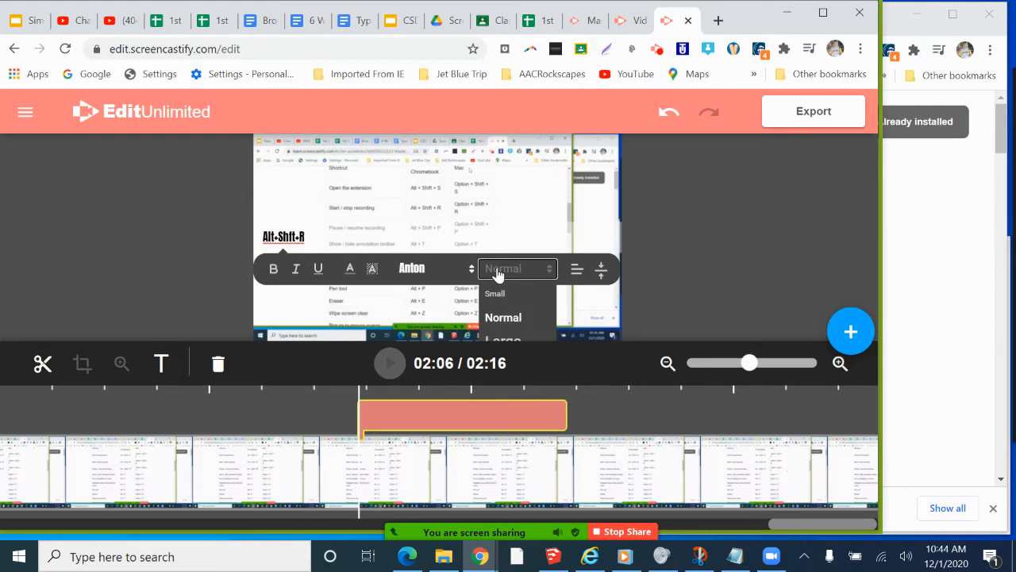
{"action": "left_click", "coordinate": [497, 270]}
{"action": "left_click", "coordinate": [498, 270]}
{"action": "left_click", "coordinate": [508, 340]}
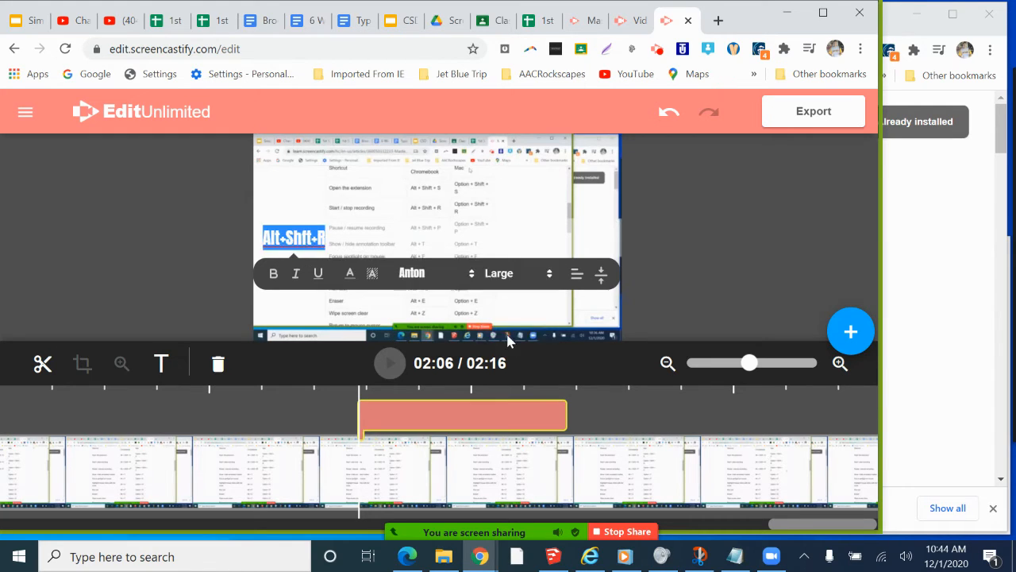
Align the overlay text to the horizontal center and the bottom of the video frame, and finish editing it
{"action": "left_click", "coordinate": [577, 273]}
{"action": "left_click", "coordinate": [577, 315]}
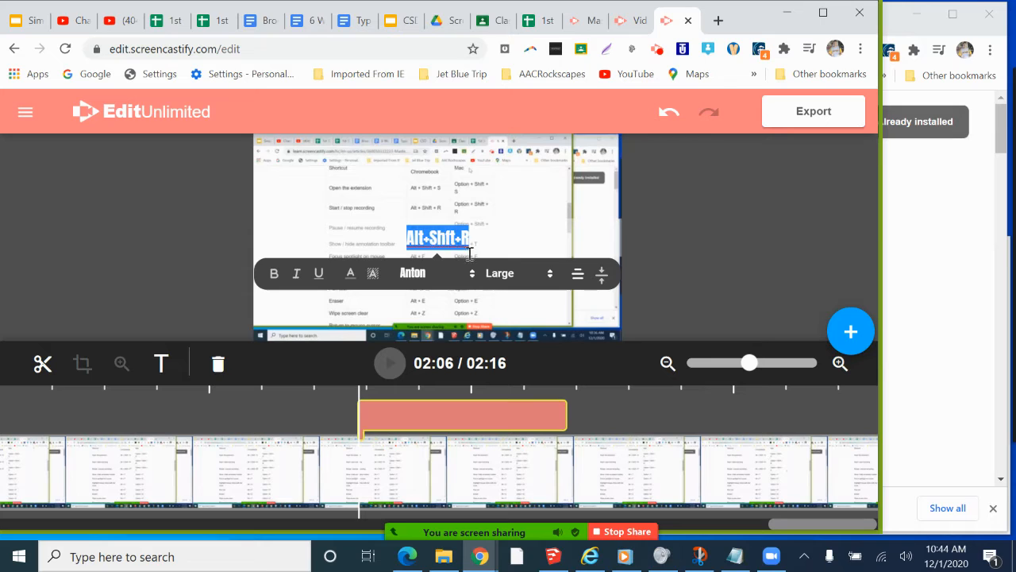
{"action": "left_click", "coordinate": [578, 274]}
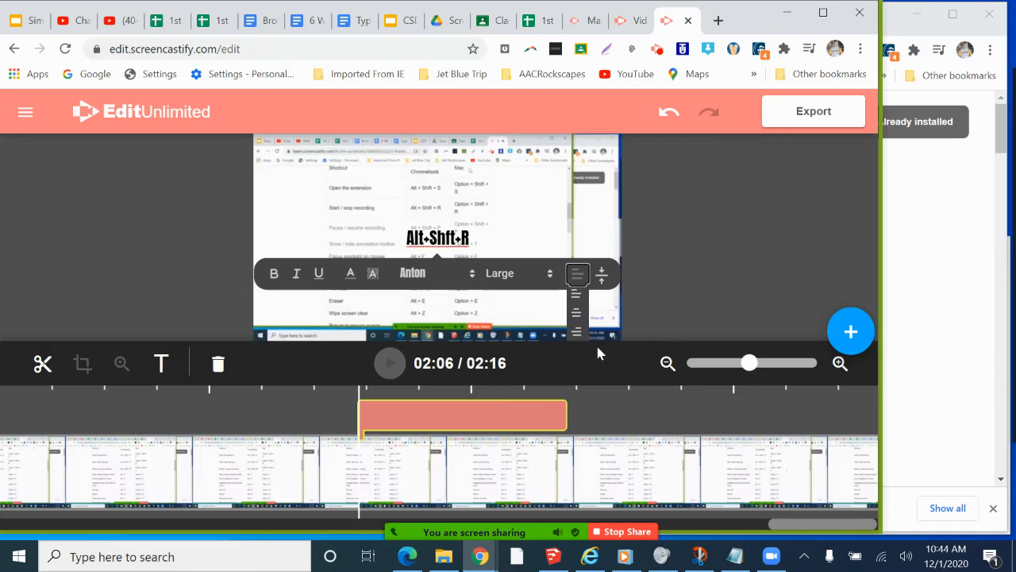
{"action": "left_click", "coordinate": [601, 276]}
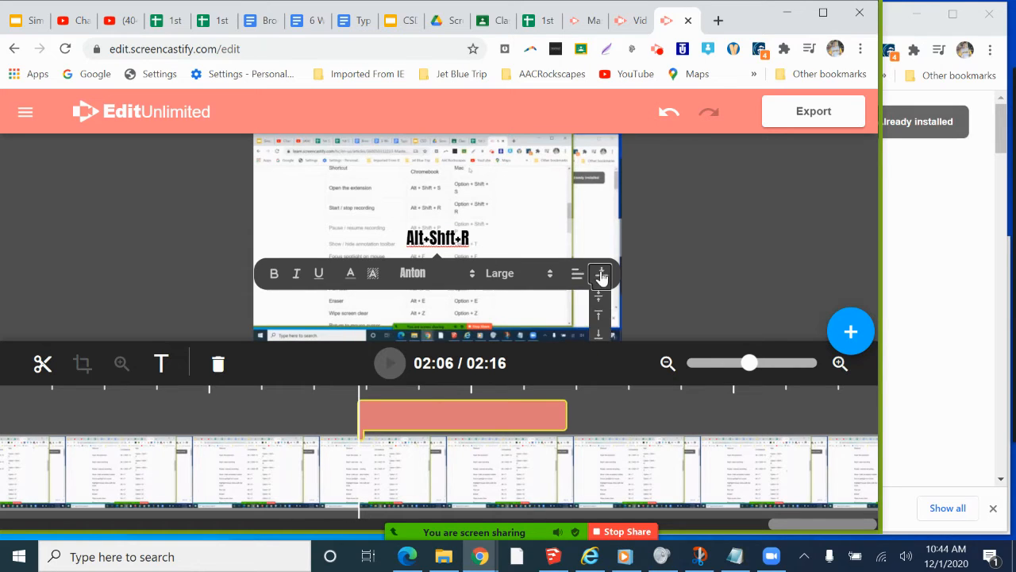
{"action": "left_click", "coordinate": [599, 335]}
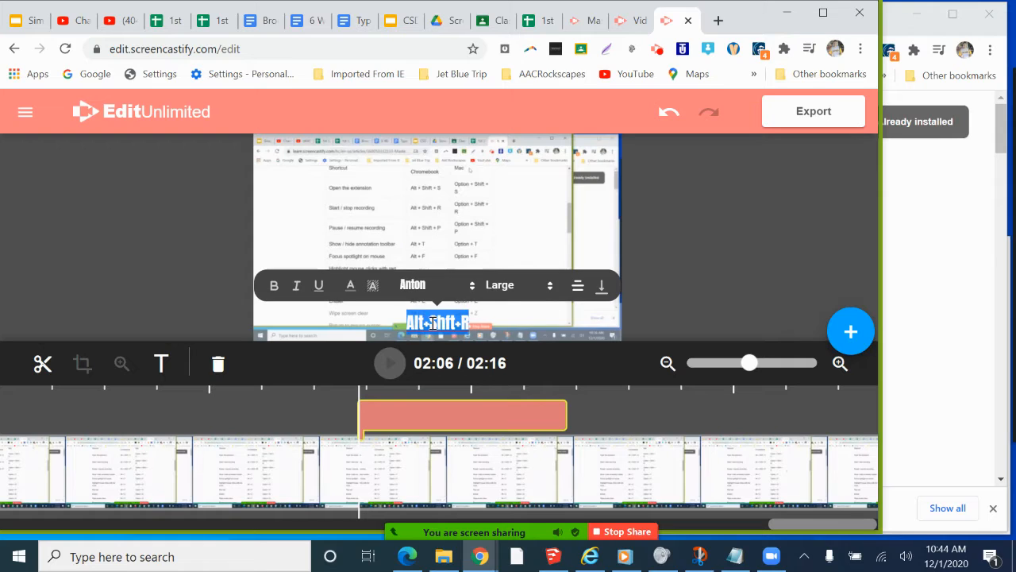
{"action": "left_click", "coordinate": [605, 243]}
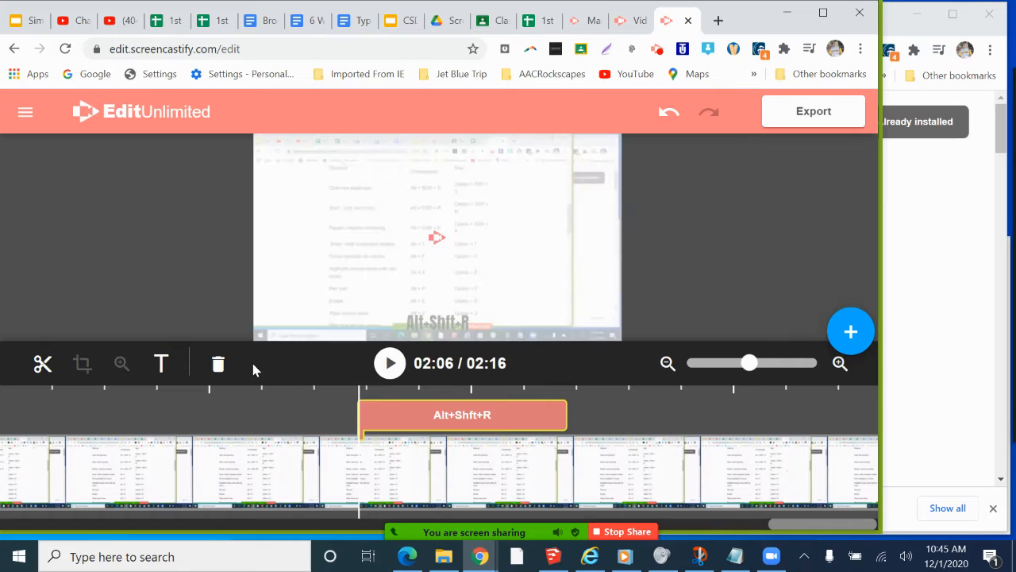
Preview the text overlay by playing from 02:05 and pausing at 02:12
{"action": "left_click", "coordinate": [283, 397]}
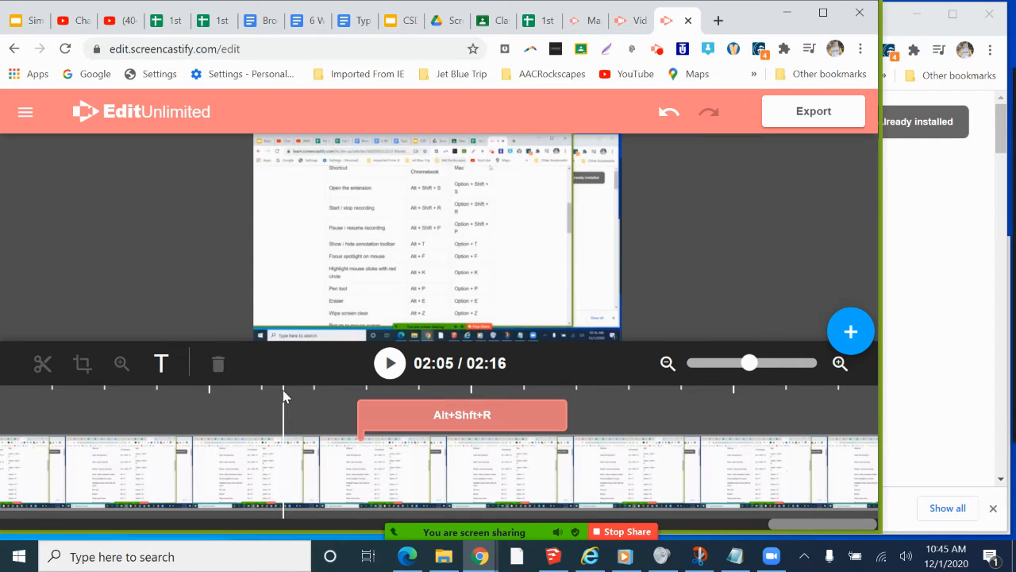
{"action": "key", "text": "space"}
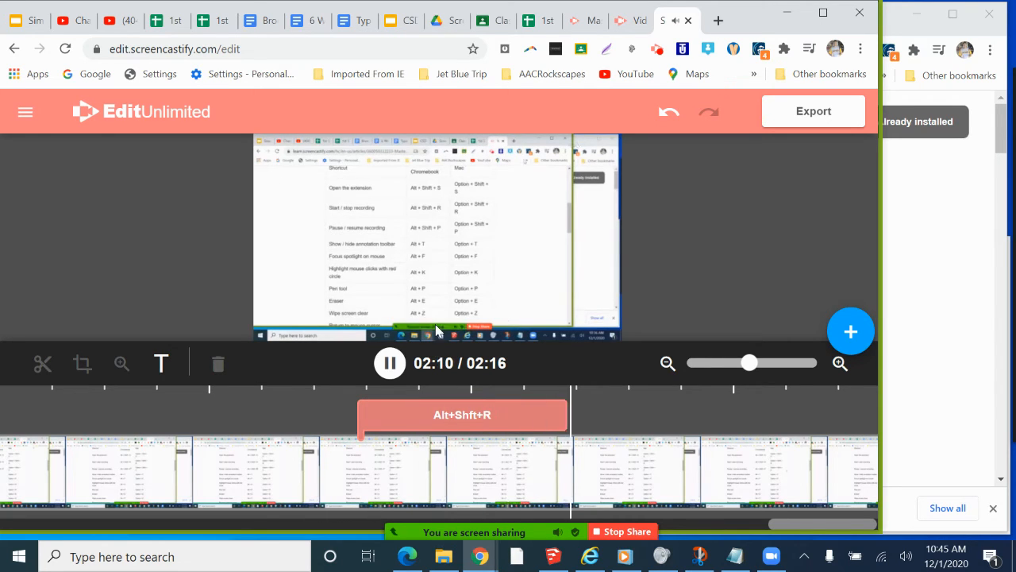
{"action": "key", "text": "space"}
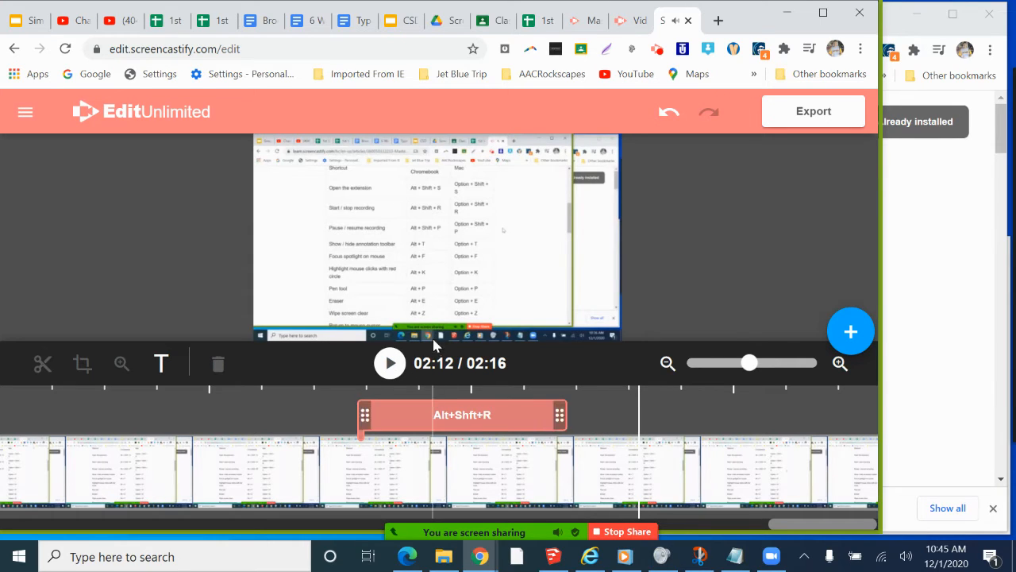
Replay from 02:03 to 02:07, then move the text overlay about one second earlier on the timeline
{"action": "left_click", "coordinate": [170, 391]}
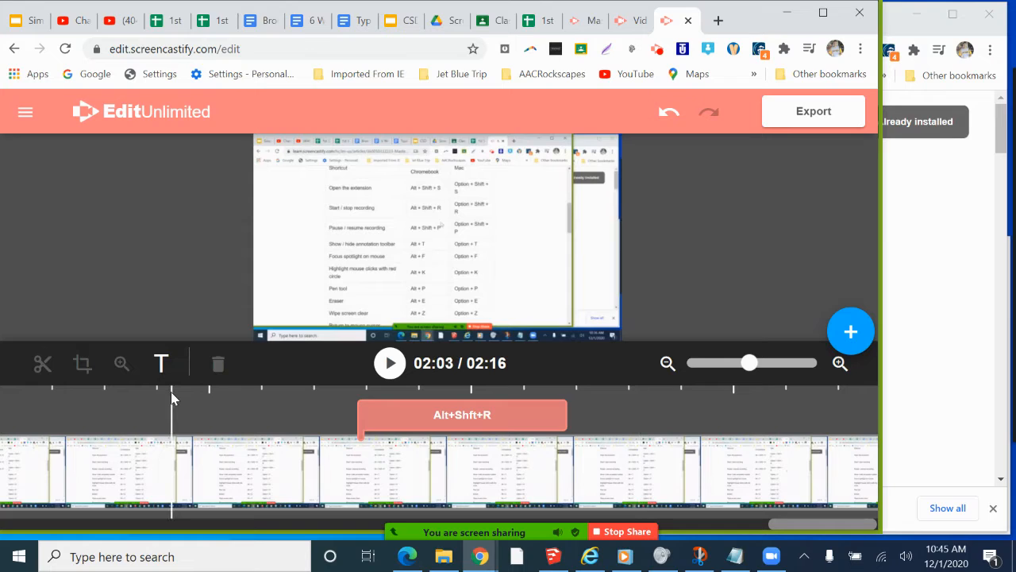
{"action": "key", "text": "space"}
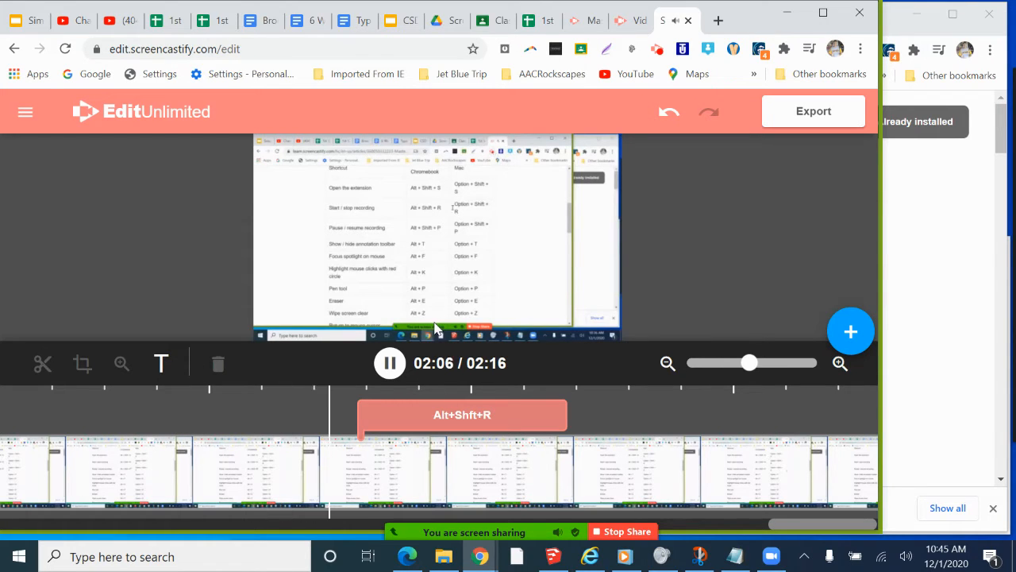
{"action": "key", "text": "space"}
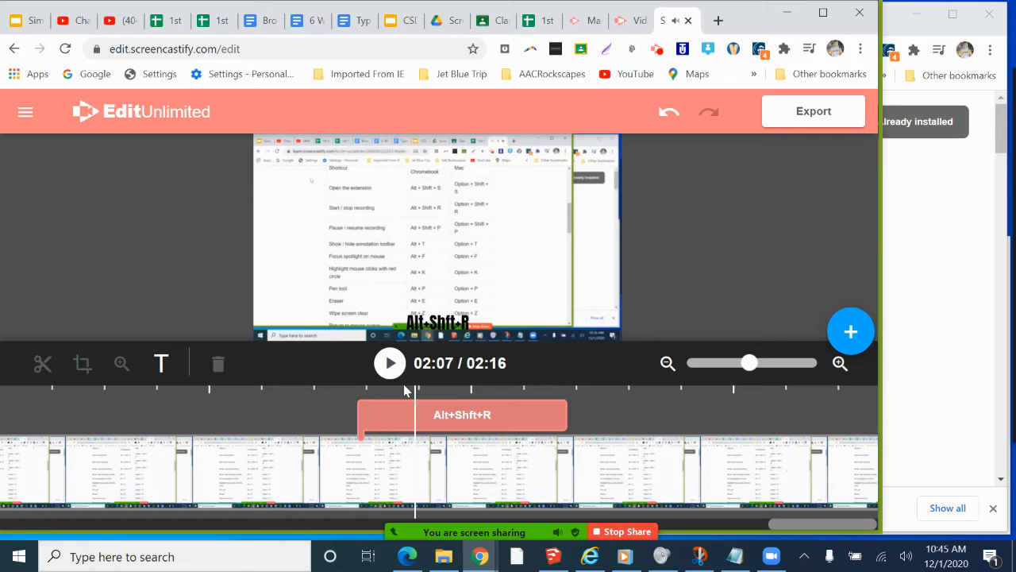
{"action": "left_click", "coordinate": [399, 411]}
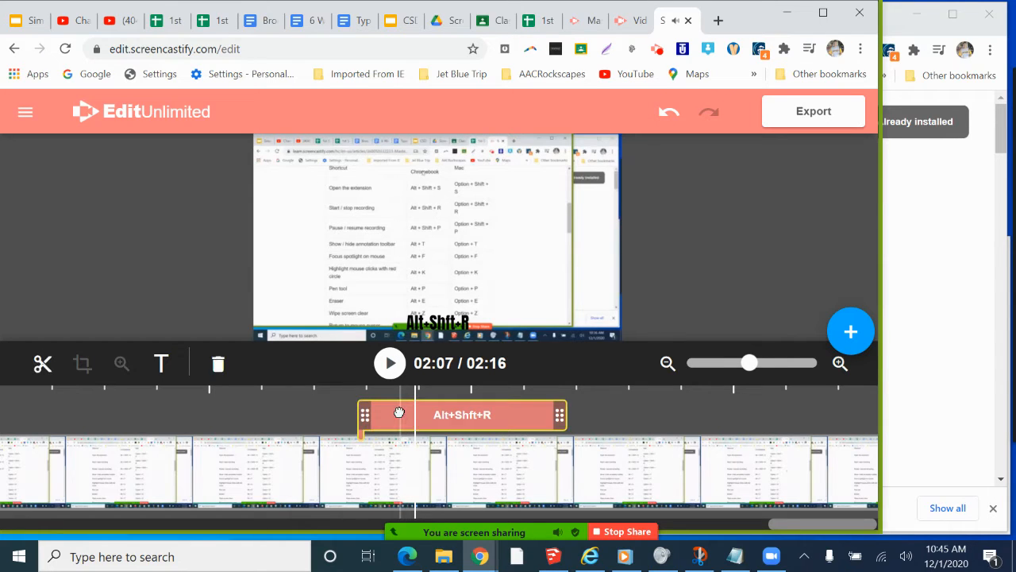
{"action": "left_click_drag", "start_coordinate": [399, 411], "coordinate": [340, 413]}
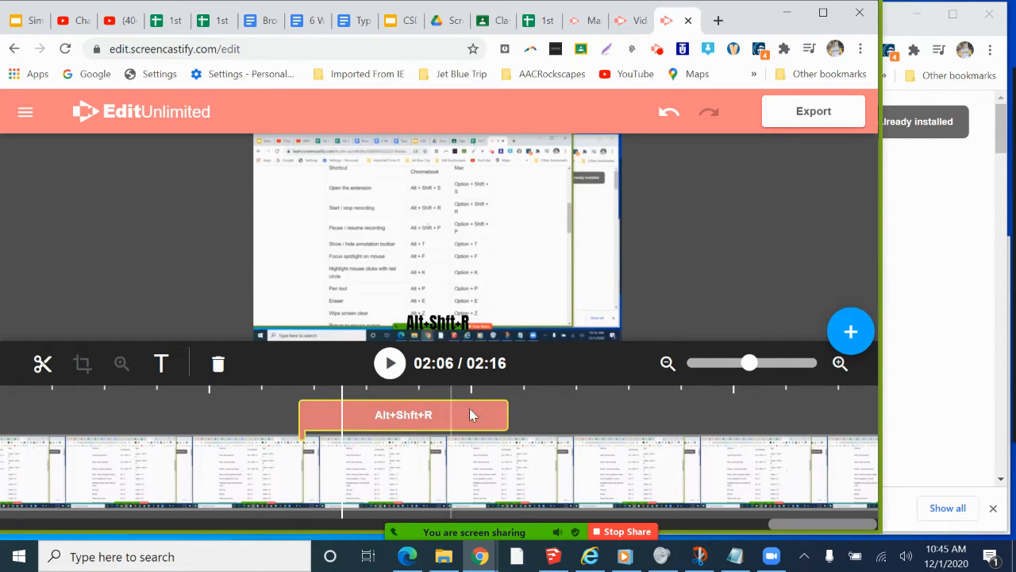
Shorten the Alt+Shft+R text overlay by pulling its end back to about 02:08 on the timeline
{"action": "mouse_move", "coordinate": [500, 414]}
{"action": "left_click_drag", "start_coordinate": [500, 414], "coordinate": [469, 413]}
{"action": "mouse_move", "coordinate": [456, 414]}
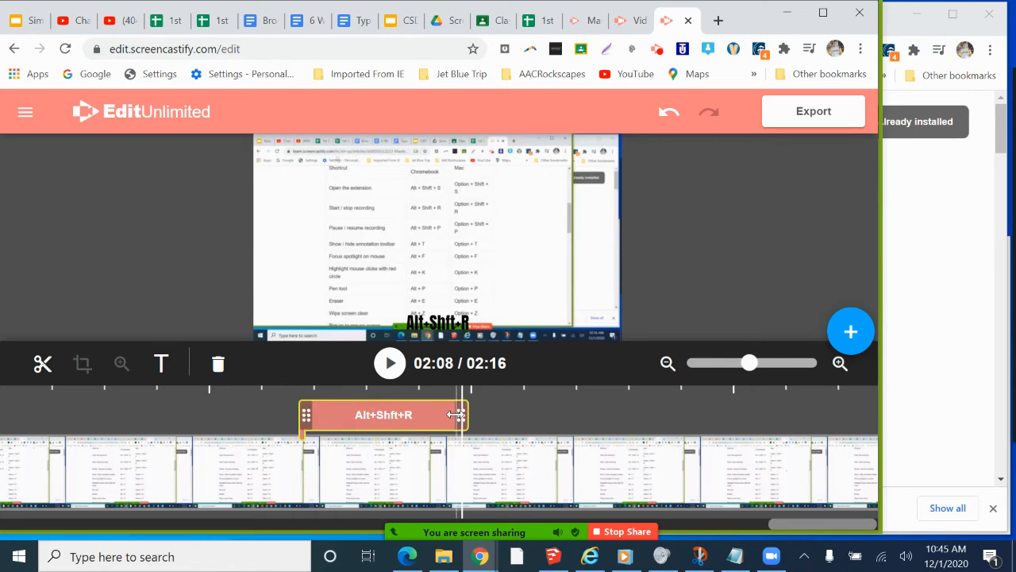
{"action": "key", "text": "ctrl"}
{"action": "key", "text": "ctrl"}
Preview the shortened text overlay by playing from 02:03 and pausing at 02:08
{"action": "left_click", "coordinate": [165, 393]}
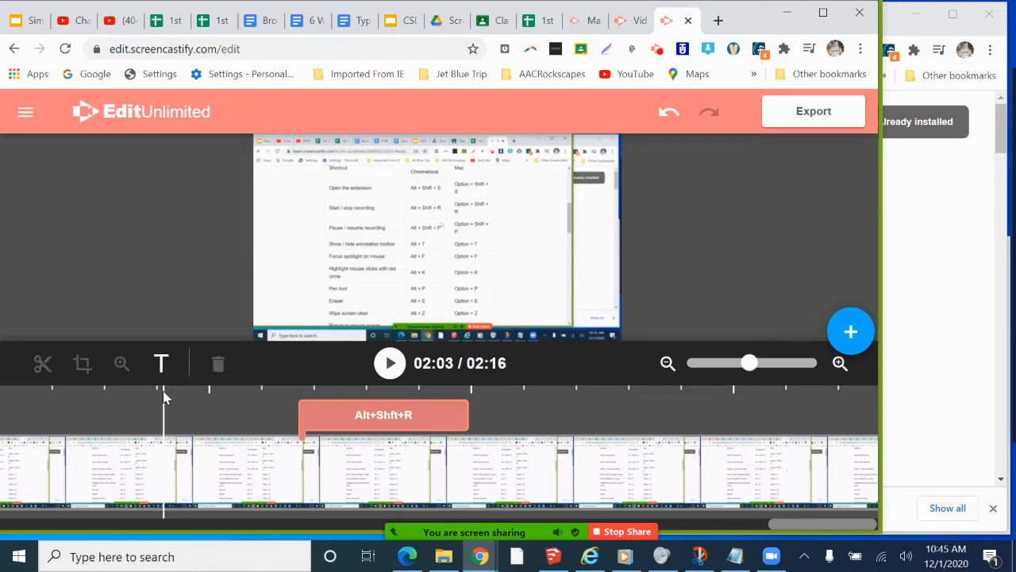
{"action": "key", "text": "space"}
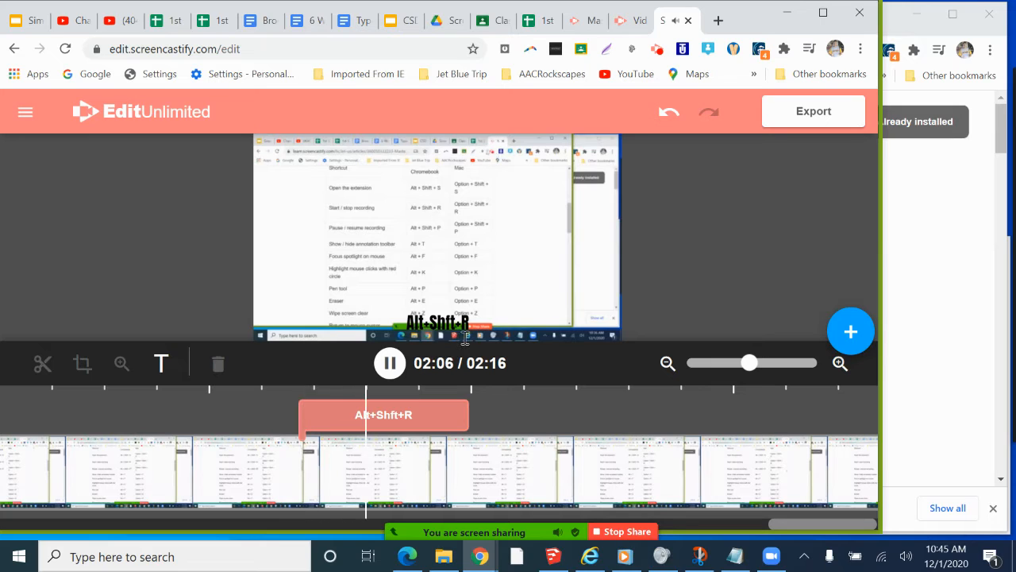
{"action": "key", "text": "space"}
{"action": "key", "text": "ctrl"}
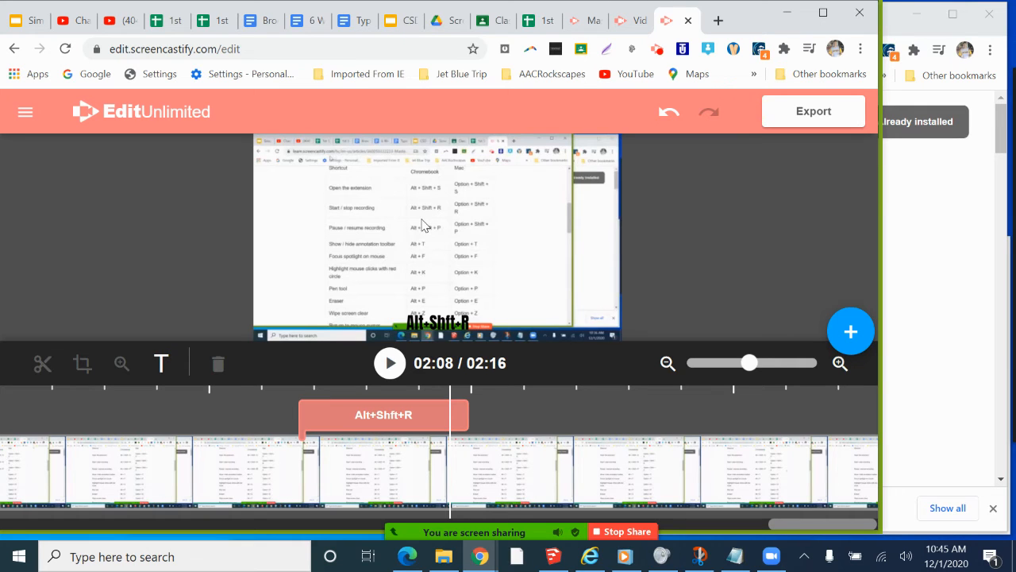
{"action": "key", "text": "ctrl"}
{"action": "key", "text": "ctrl"}
{"action": "key", "text": "ctrl"}
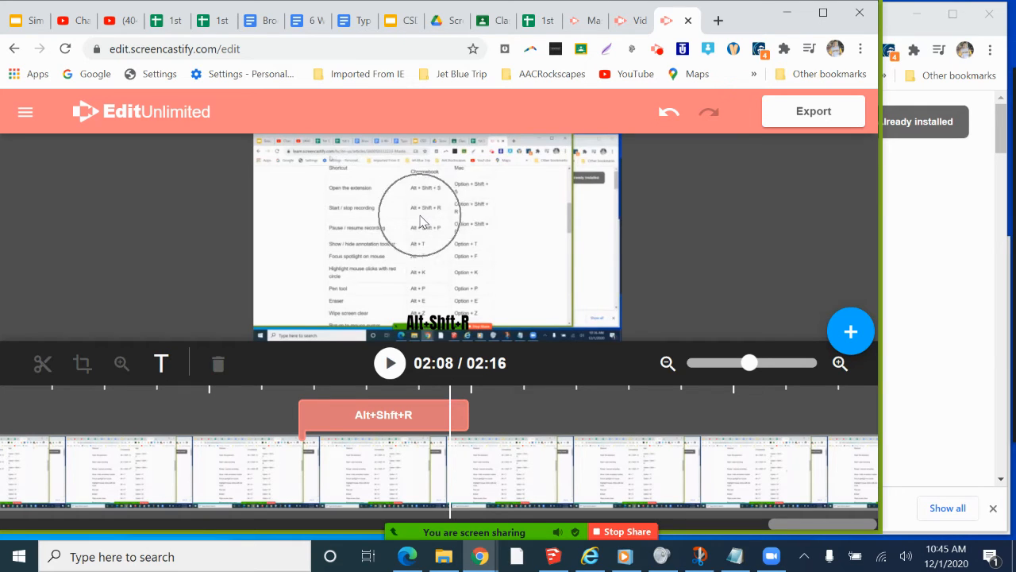
{"action": "key", "text": "ctrl"}
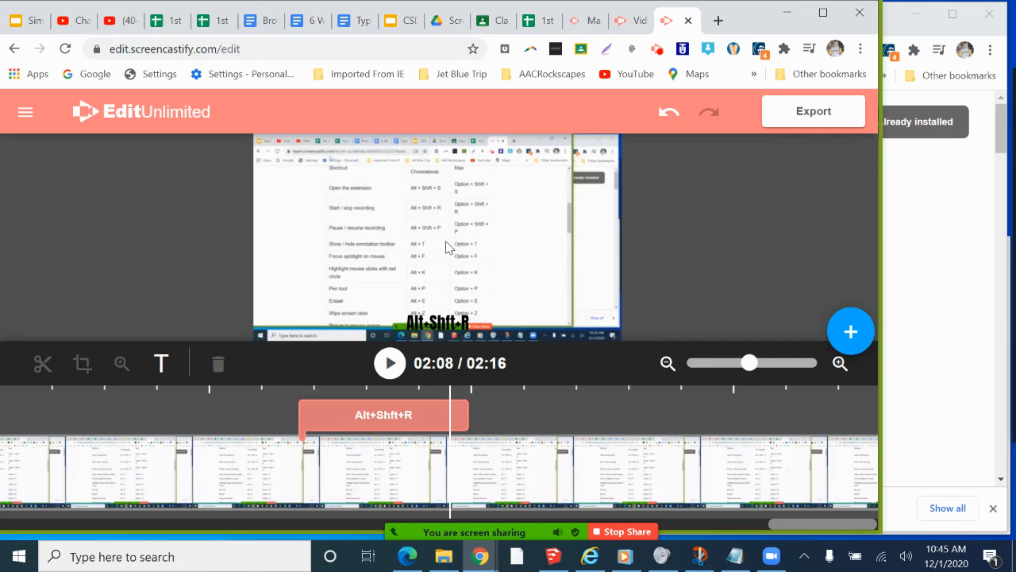
Select the clip under the text overlay, place the playhead at 02:06 and add a zoom effect
{"action": "left_click", "coordinate": [408, 486]}
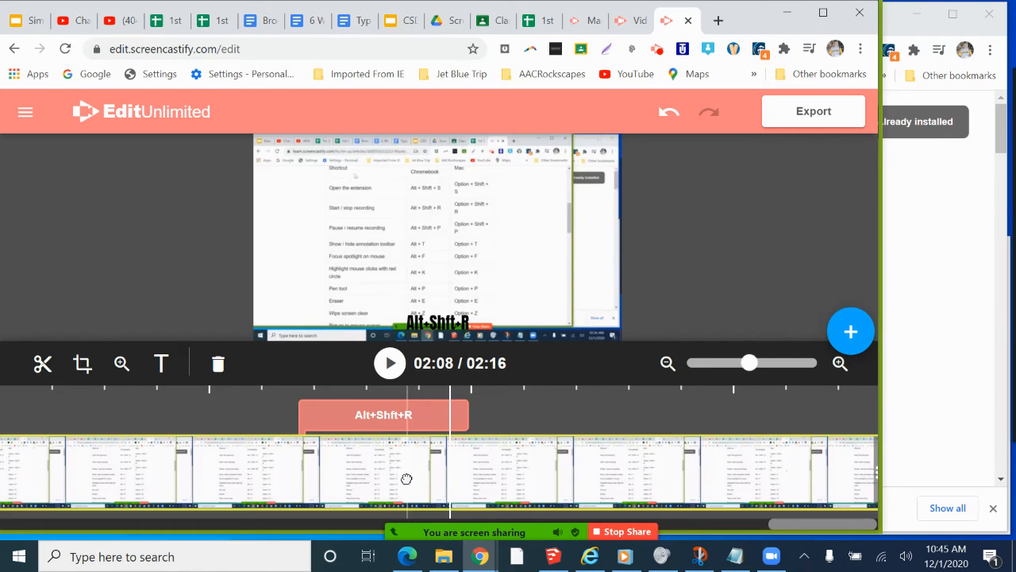
{"action": "left_click", "coordinate": [367, 453]}
{"action": "left_click", "coordinate": [330, 444]}
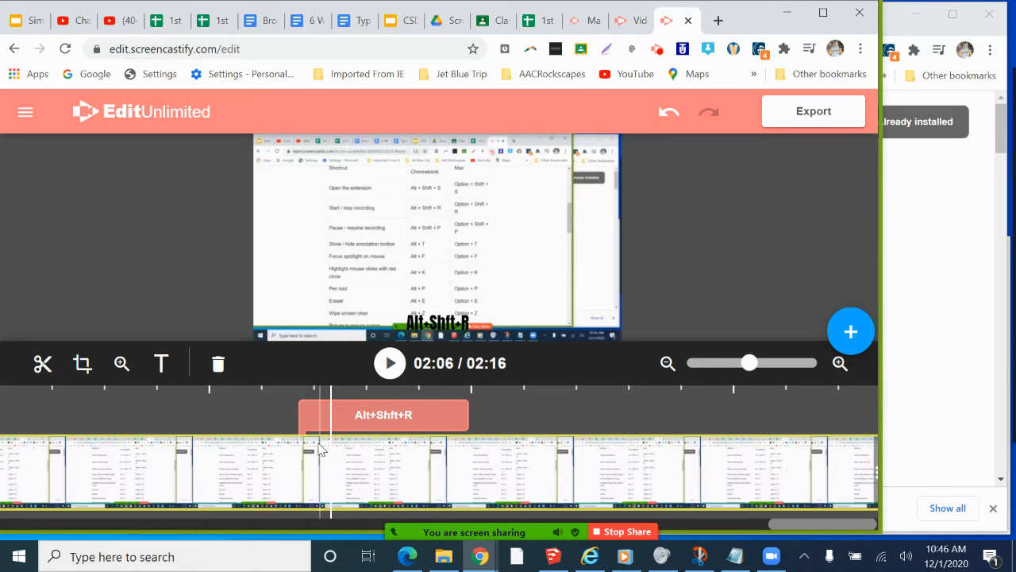
{"action": "left_click", "coordinate": [319, 443]}
{"action": "left_click", "coordinate": [317, 446]}
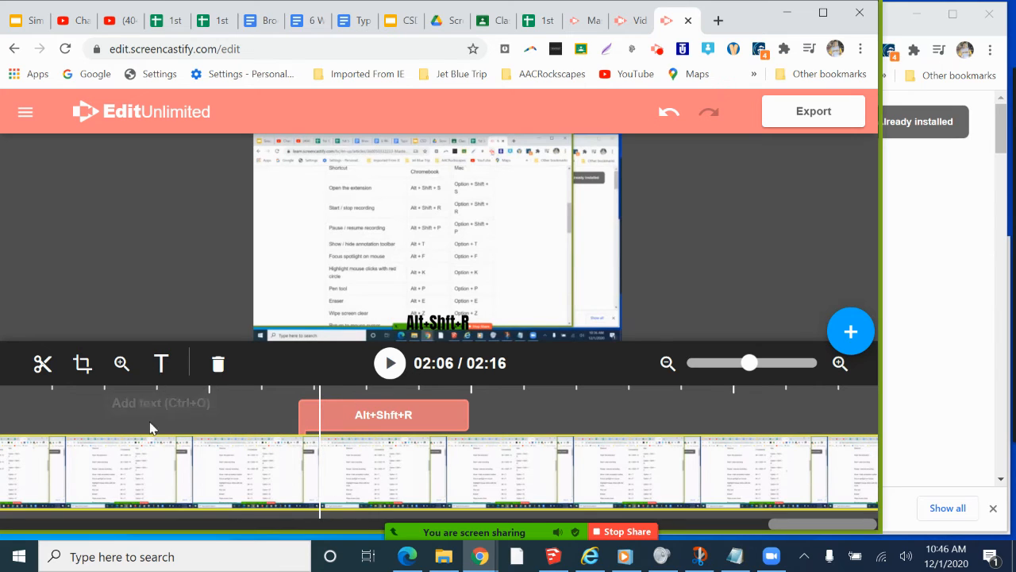
{"action": "left_click", "coordinate": [121, 364]}
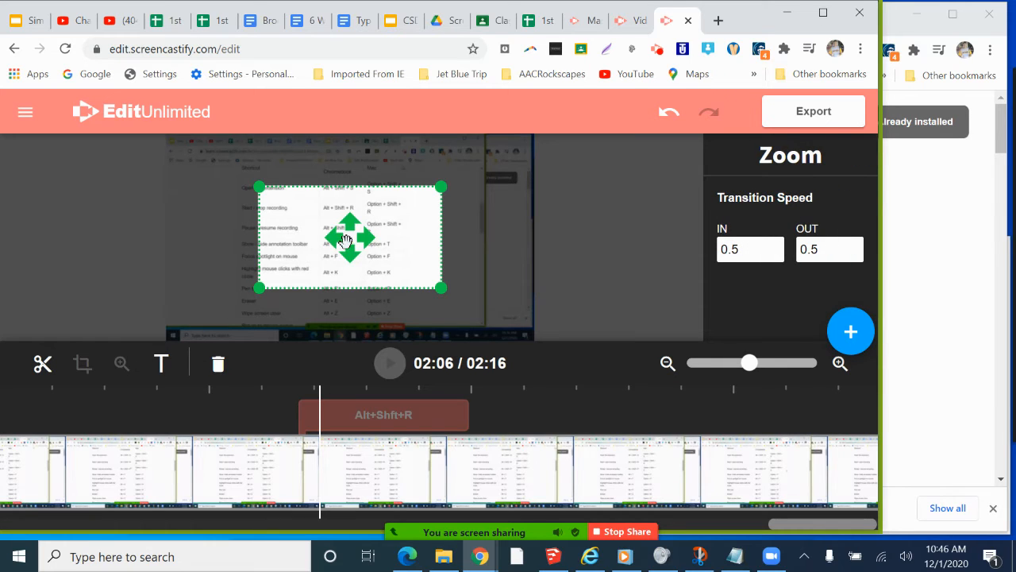
Shrink and move the zoom area to frame the shortcut rows from Open the extension to Pause / resume recording
{"action": "left_click_drag", "start_coordinate": [346, 240], "coordinate": [301, 219]}
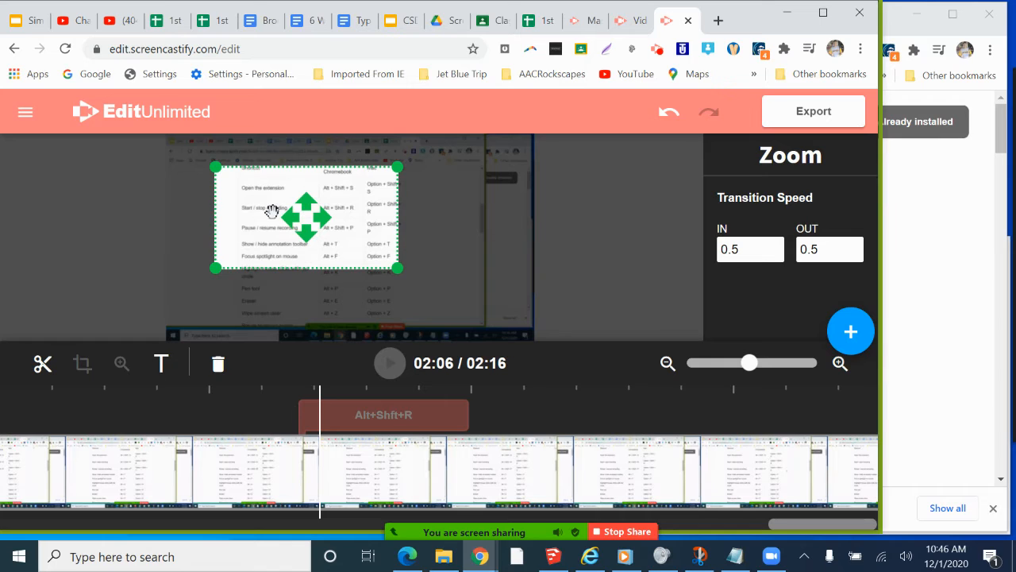
{"action": "left_click_drag", "start_coordinate": [398, 168], "coordinate": [345, 197]}
{"action": "left_click_drag", "start_coordinate": [310, 230], "coordinate": [309, 217]}
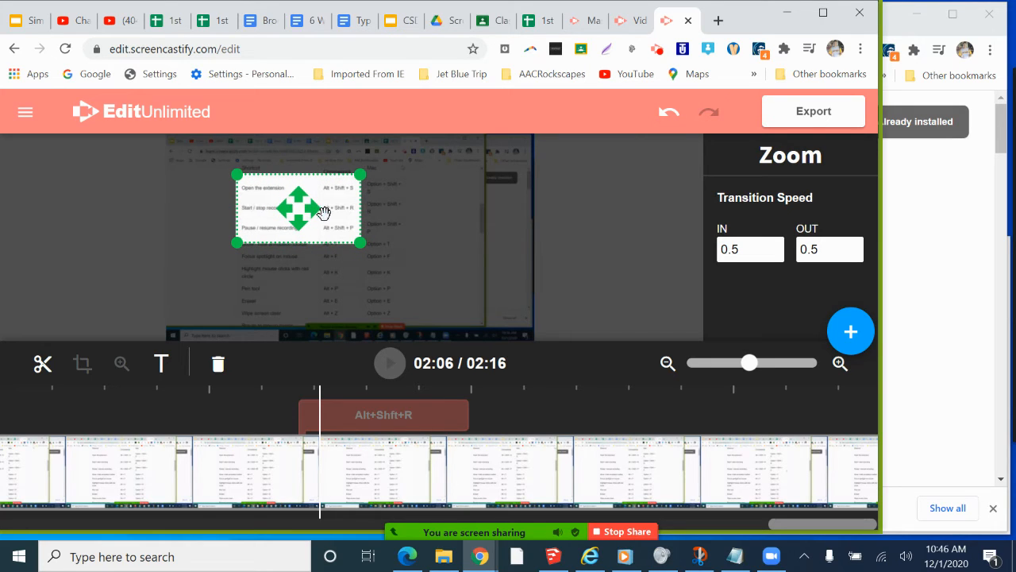
{"action": "left_click_drag", "start_coordinate": [356, 181], "coordinate": [357, 187]}
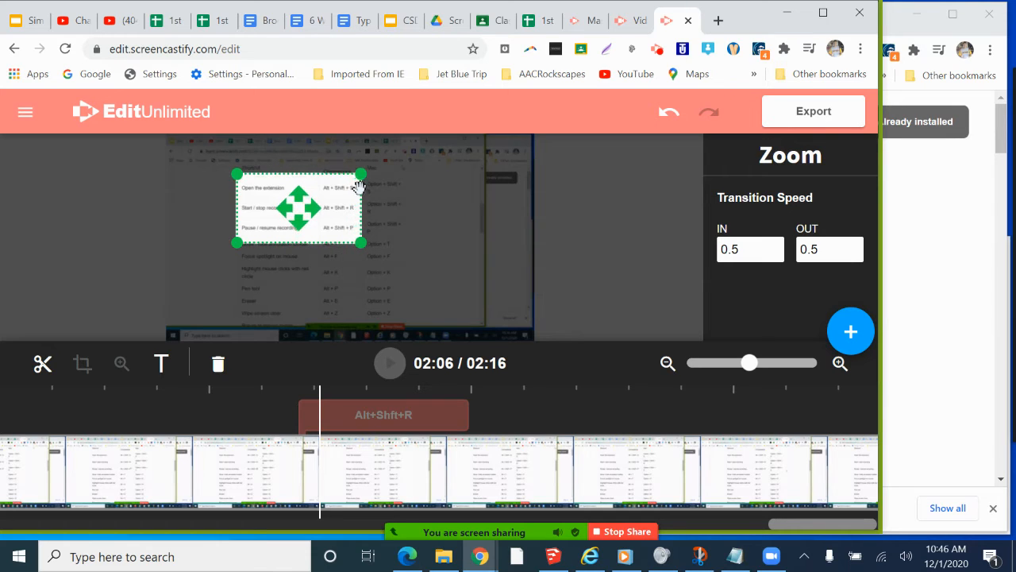
{"action": "left_click", "coordinate": [749, 250]}
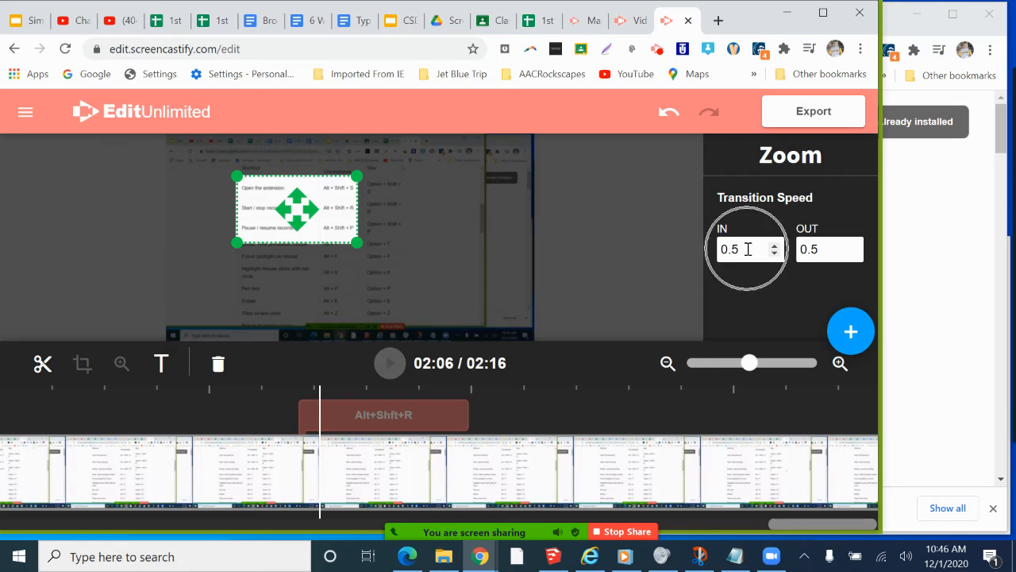
{"action": "left_click", "coordinate": [837, 246]}
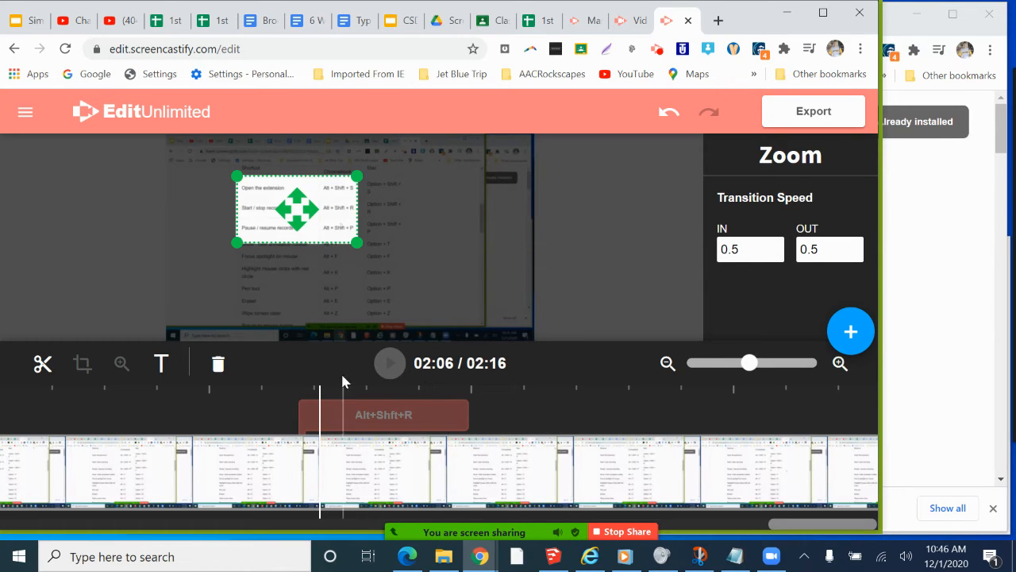
Close the zoom settings and preview the zoom effect by playing from 02:04 and pausing at 02:12
{"action": "left_click", "coordinate": [259, 464]}
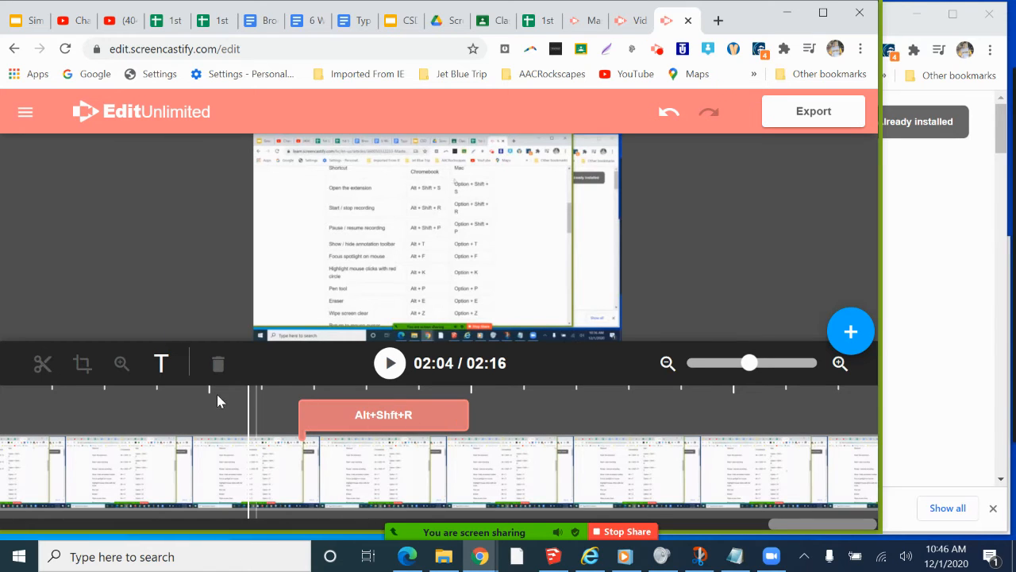
{"action": "key", "text": "space"}
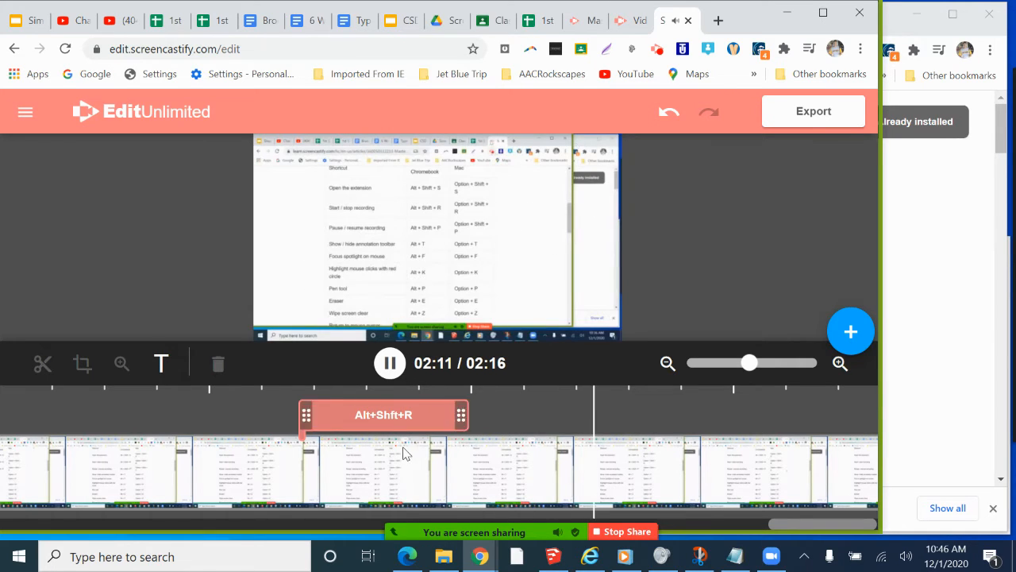
{"action": "key", "text": "space"}
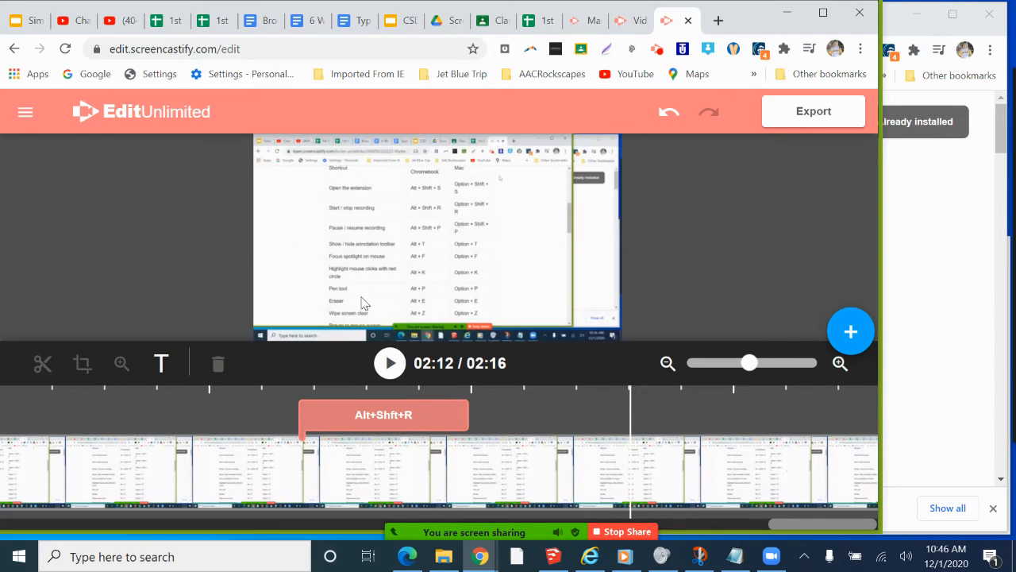
Review the zoom together with the text overlay by scrubbing the timeline between 02:05 and 02:09
{"action": "left_click", "coordinate": [303, 390]}
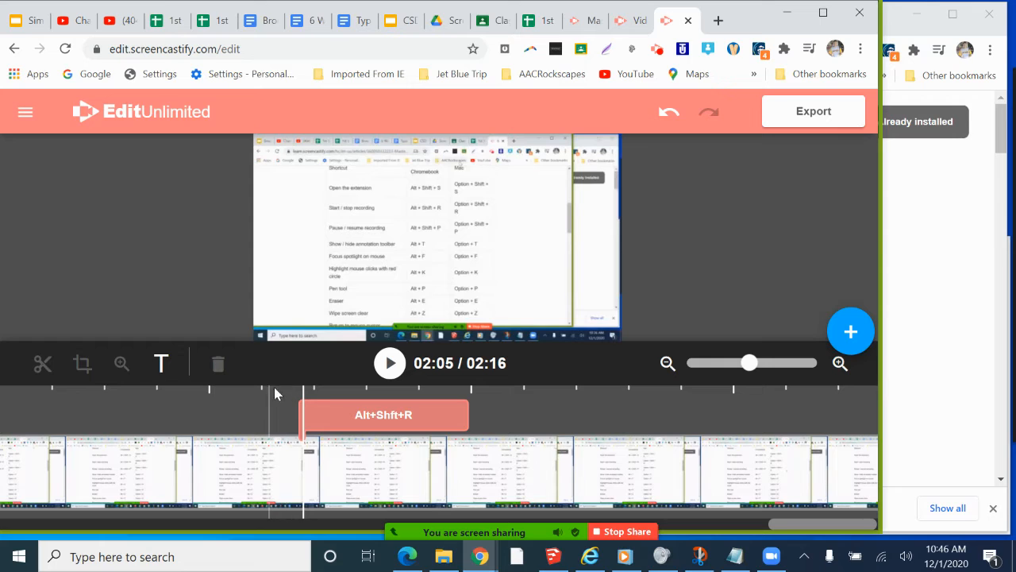
{"action": "left_click", "coordinate": [272, 389]}
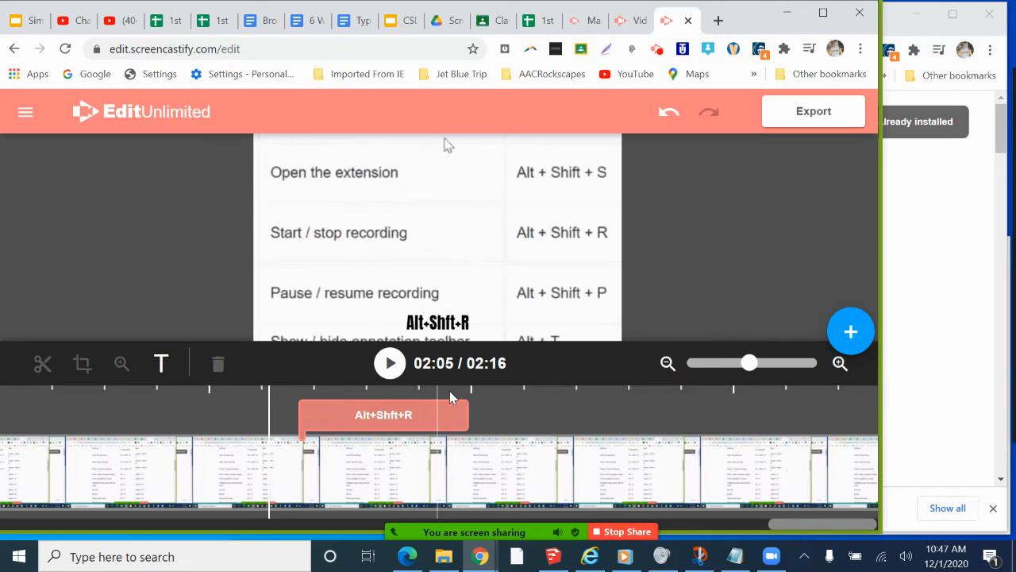
{"action": "left_click", "coordinate": [356, 419]}
{"action": "left_click", "coordinate": [506, 415]}
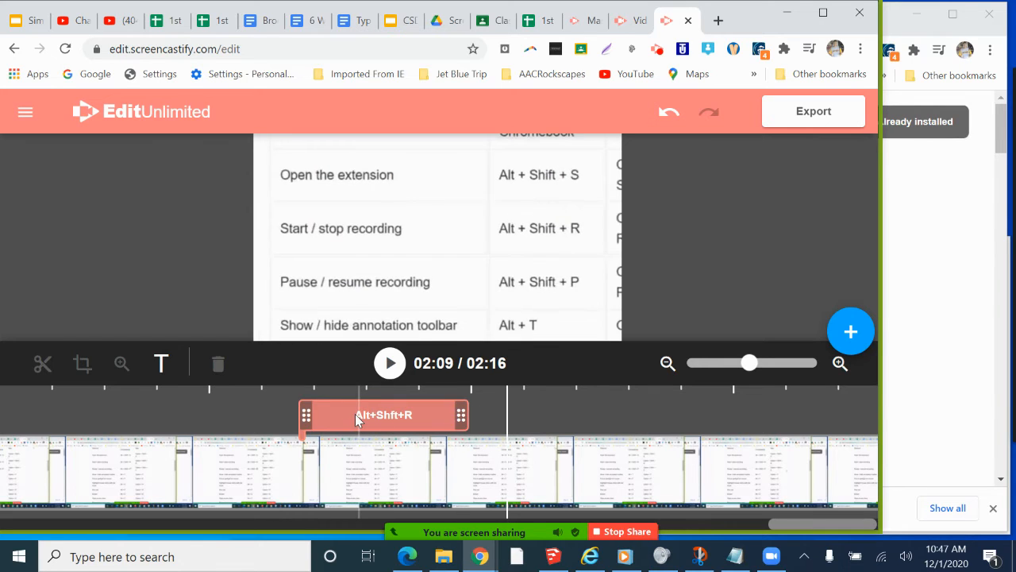
{"action": "left_click", "coordinate": [474, 409]}
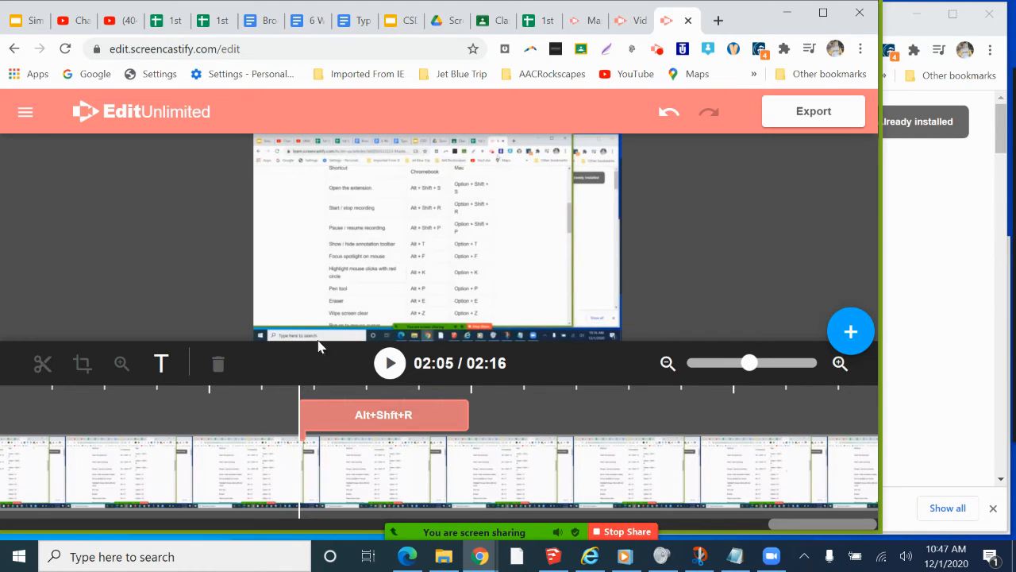
{"action": "left_click", "coordinate": [336, 477]}
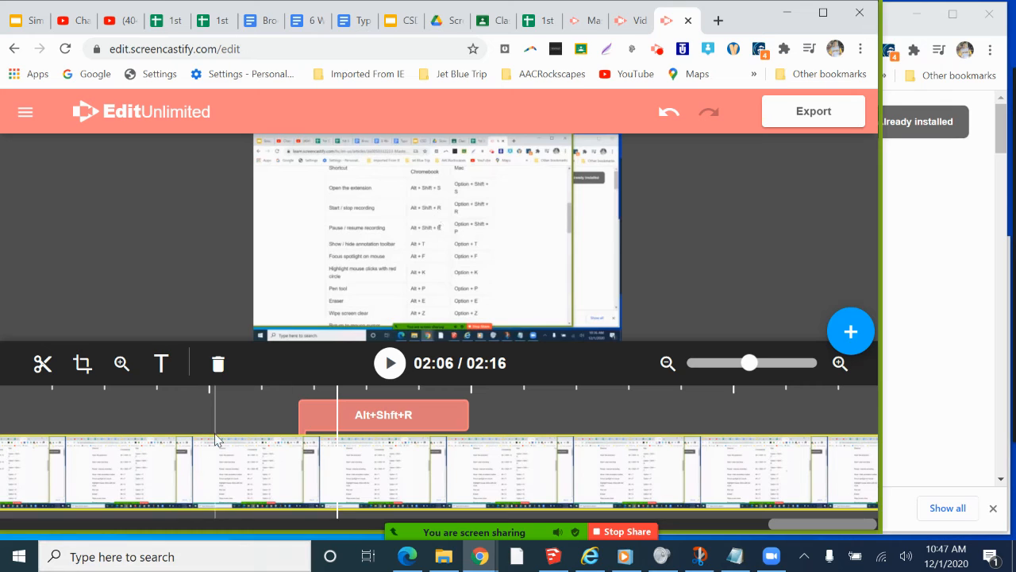
{"action": "left_click", "coordinate": [79, 373]}
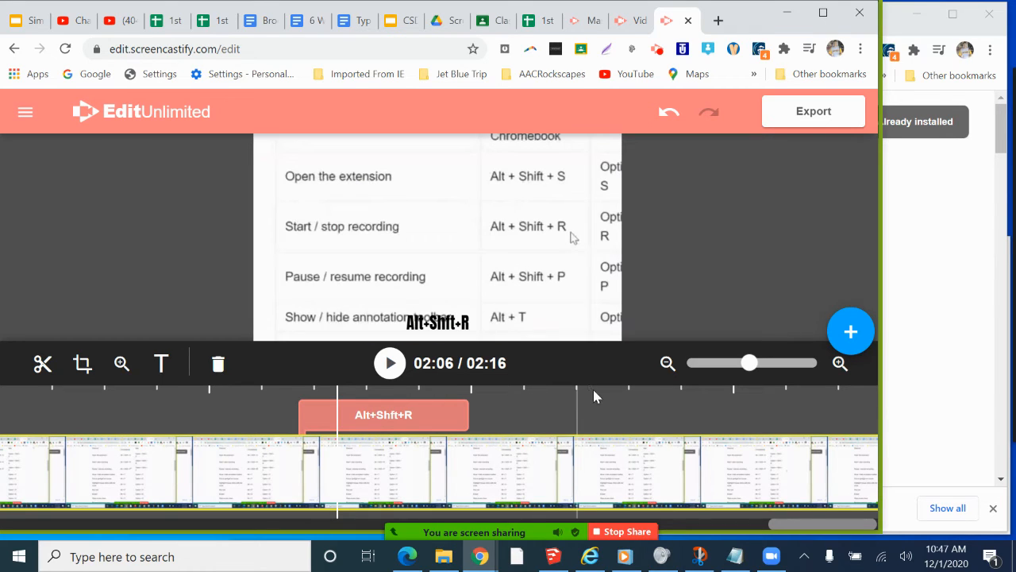
{"action": "left_click", "coordinate": [615, 390]}
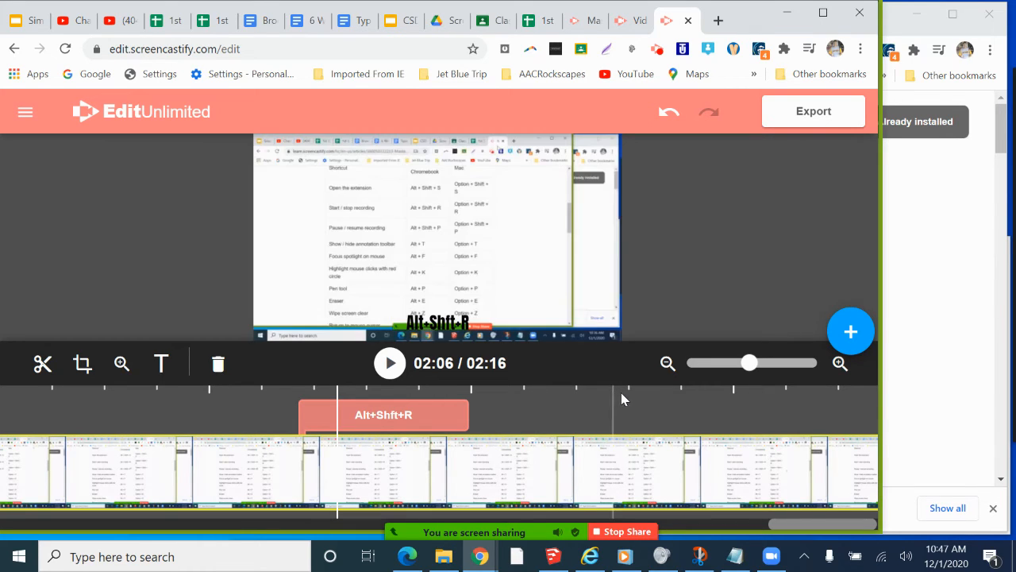
{"action": "left_click", "coordinate": [68, 390]}
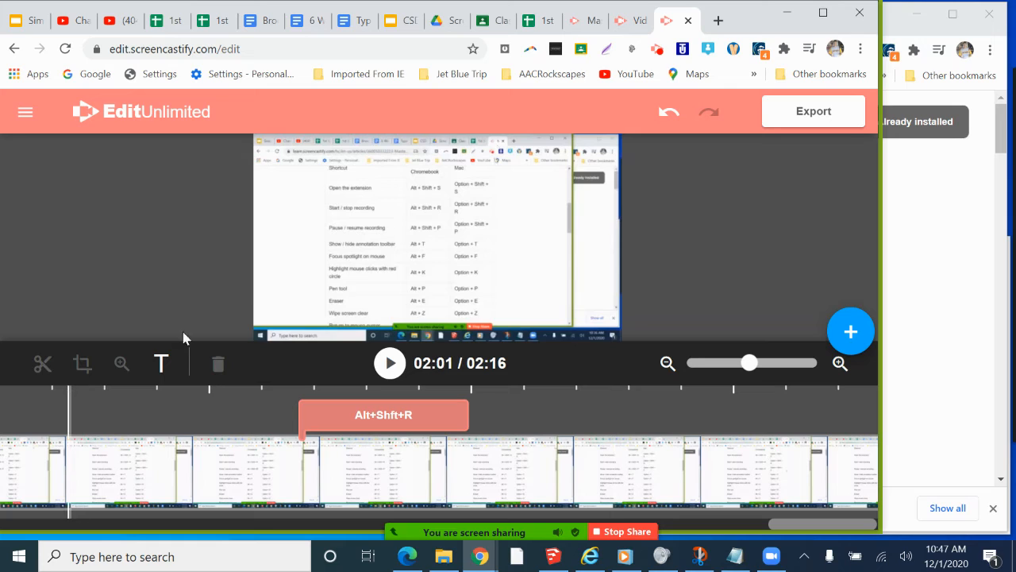
{"action": "left_click", "coordinate": [65, 484]}
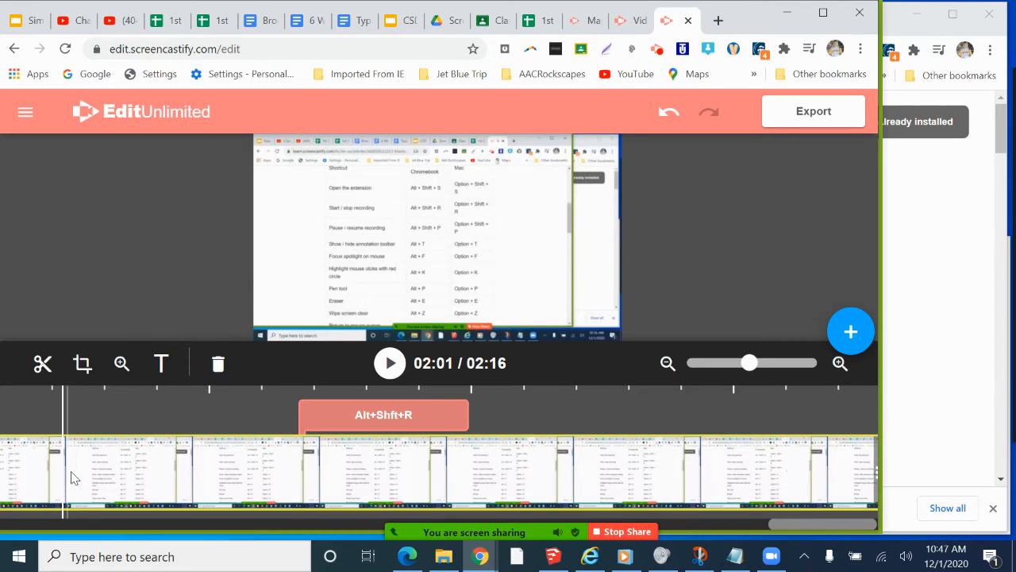
{"action": "left_click", "coordinate": [81, 366]}
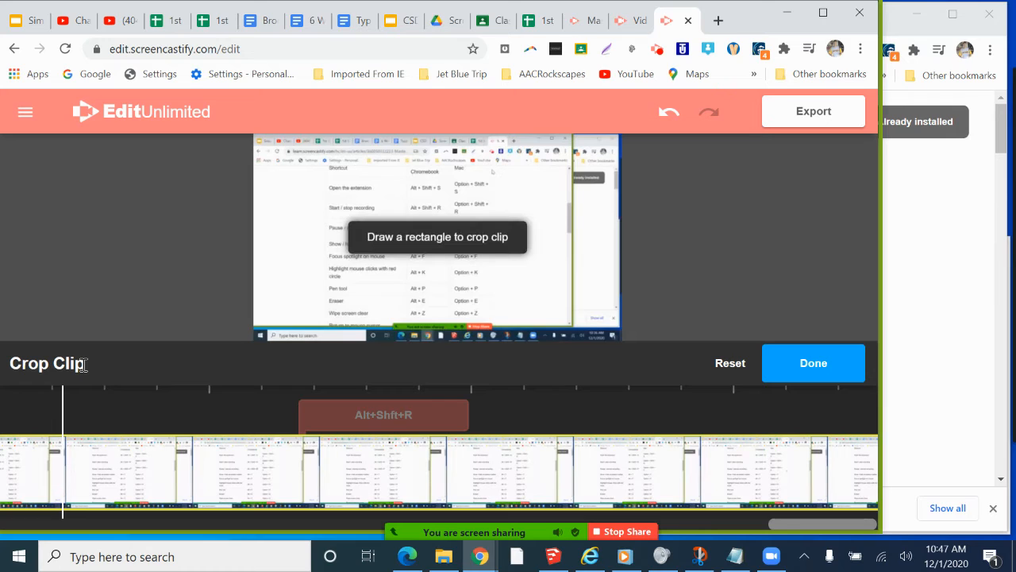
{"action": "key", "text": "ctrl"}
{"action": "key", "text": "ctrl"}
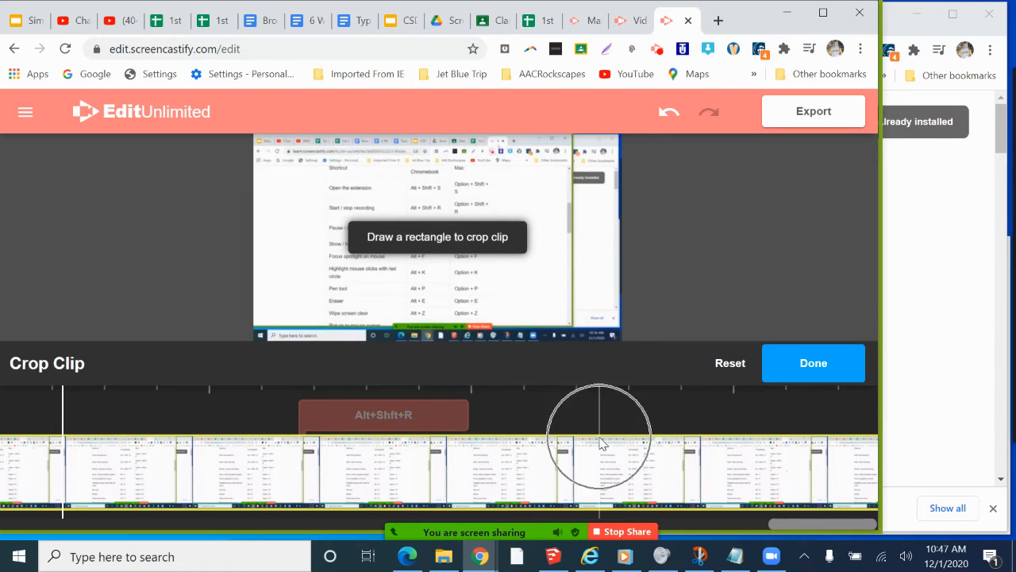
{"action": "key", "text": "ctrl"}
{"action": "key", "text": "ctrl"}
{"action": "key", "text": "ctrl"}
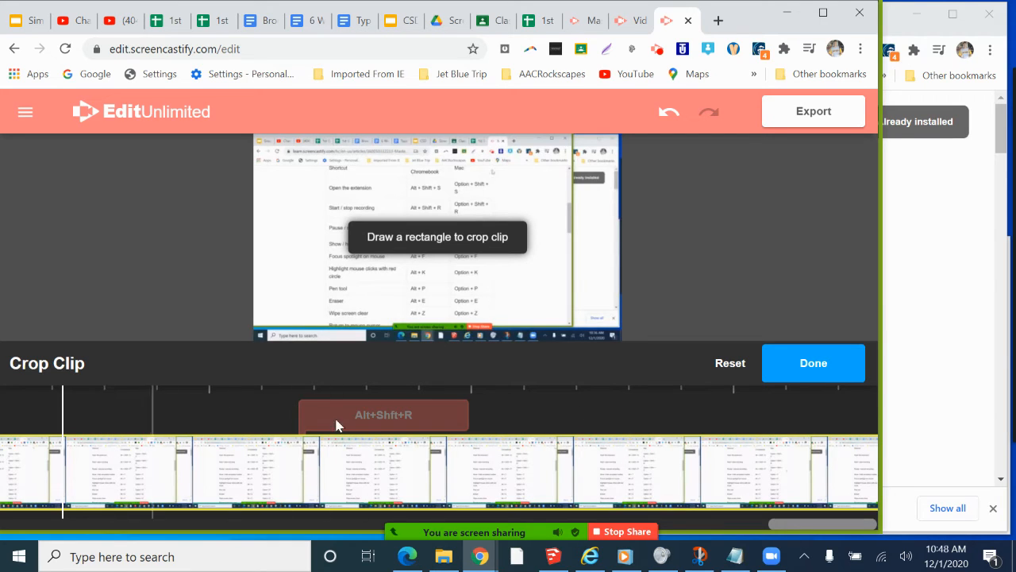
{"action": "left_click", "coordinate": [798, 369]}
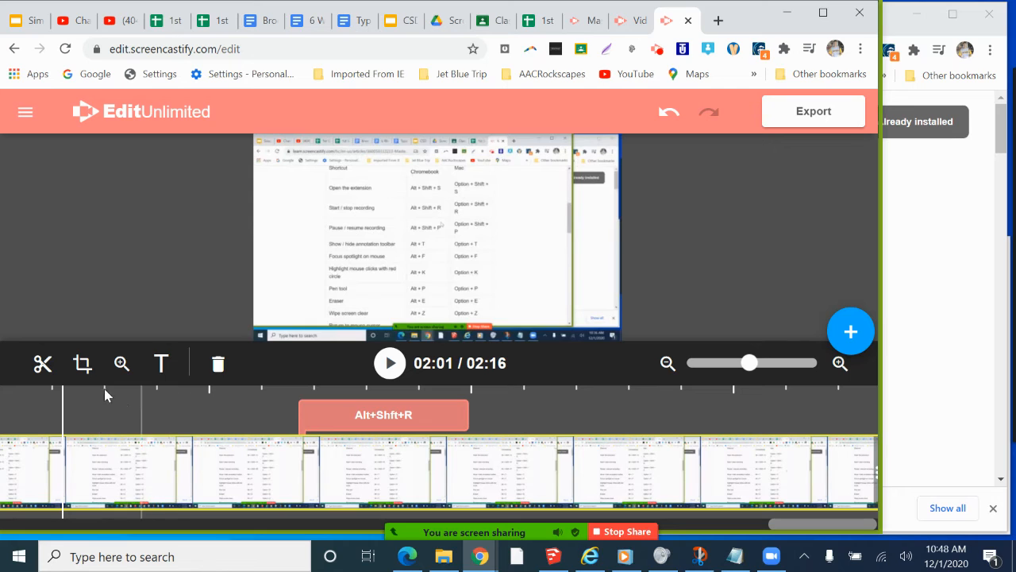
Try to split the clip containing the text overlay at 02:01 and again at 02:03
{"action": "left_click", "coordinate": [42, 363]}
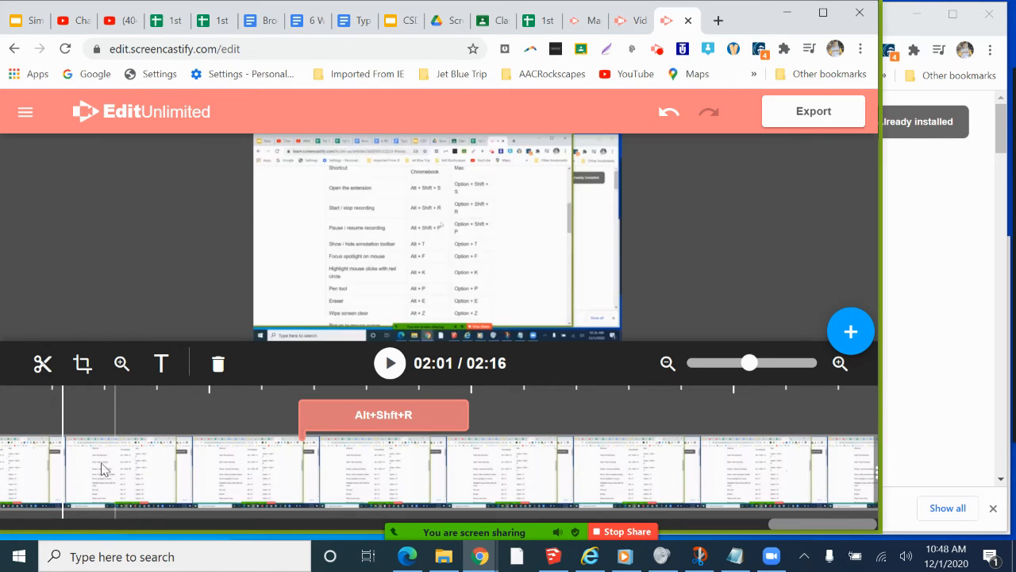
{"action": "left_click", "coordinate": [95, 469]}
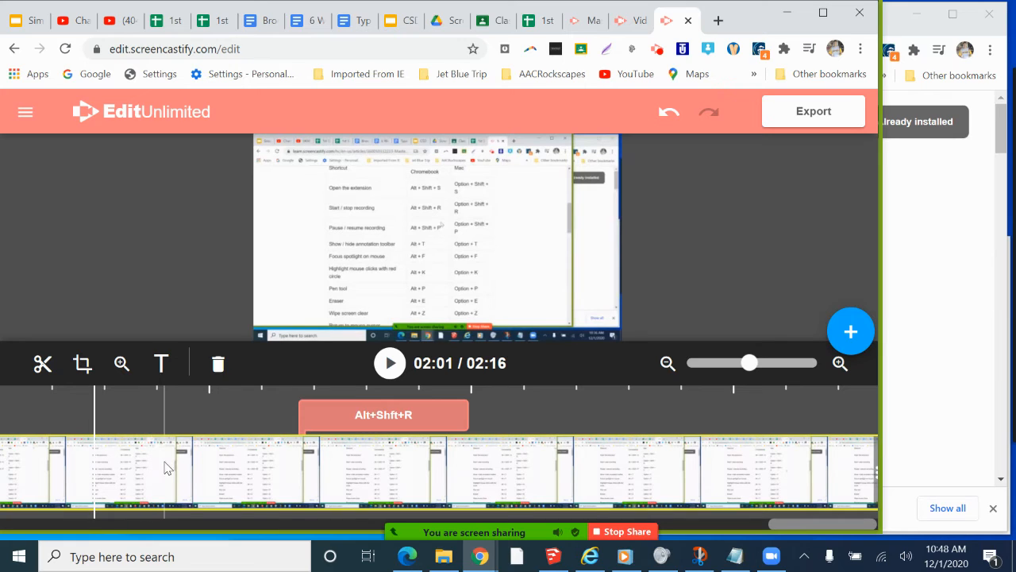
{"action": "left_click", "coordinate": [42, 363]}
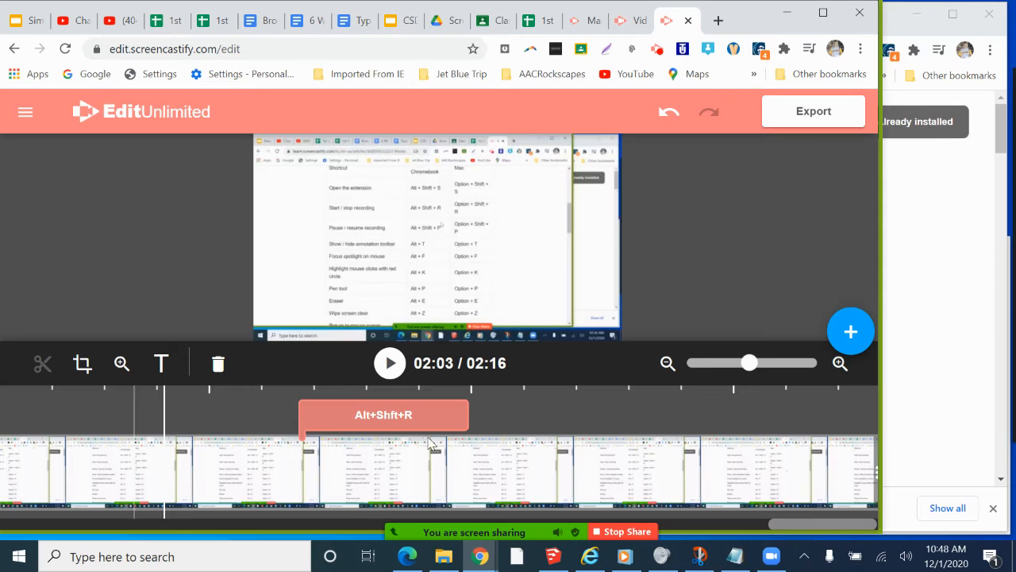
{"action": "left_click", "coordinate": [693, 371]}
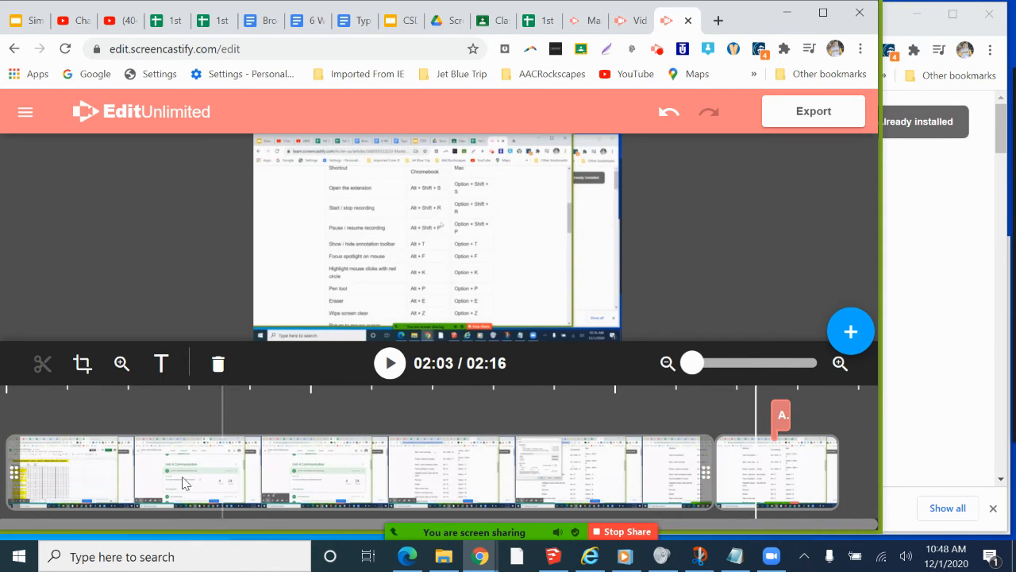
Enlarge the timeline scale and try to split the first clip at 01:46
{"action": "left_click", "coordinate": [674, 476]}
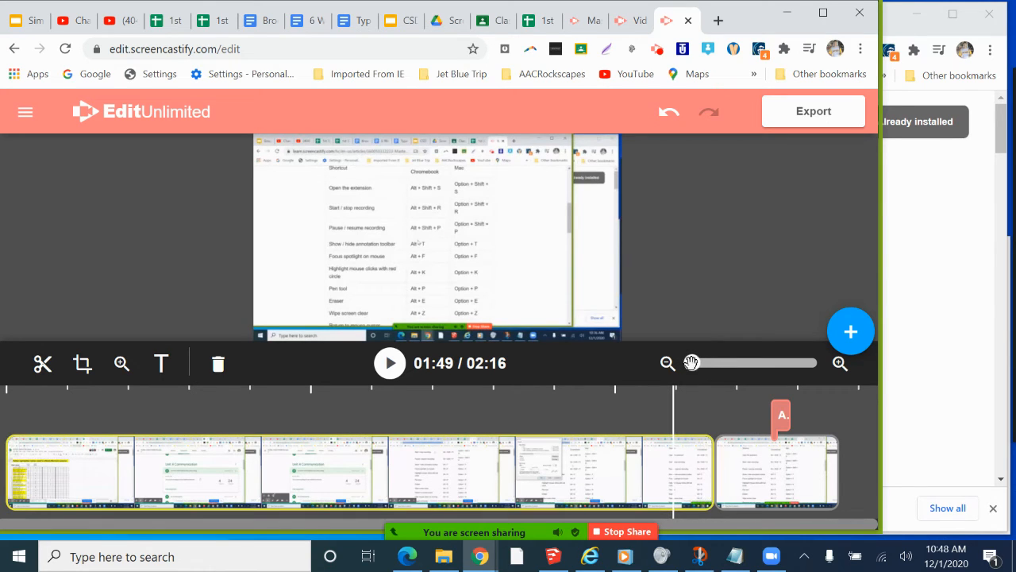
{"action": "left_click_drag", "start_coordinate": [692, 363], "coordinate": [776, 363]}
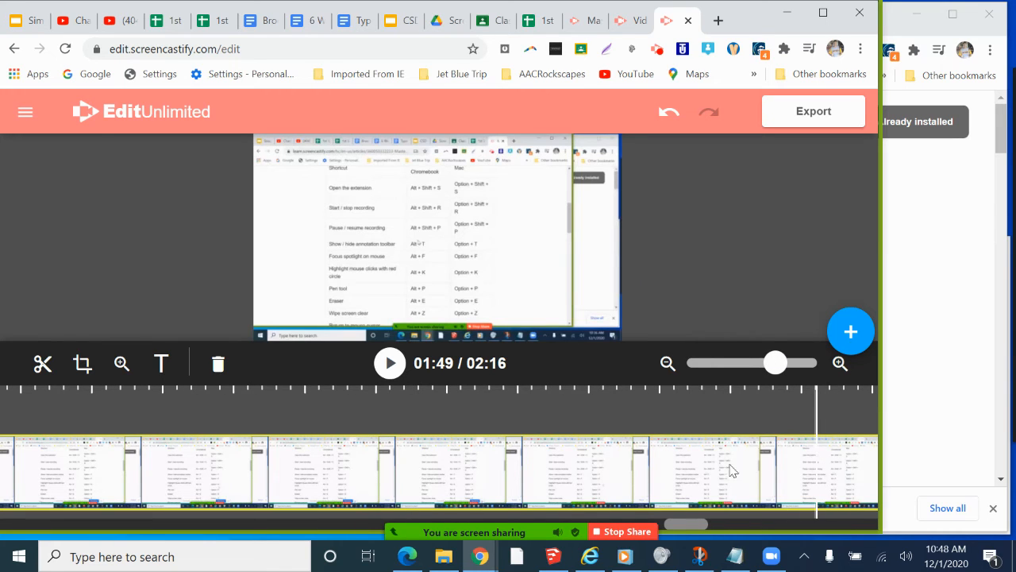
{"action": "left_click", "coordinate": [445, 393]}
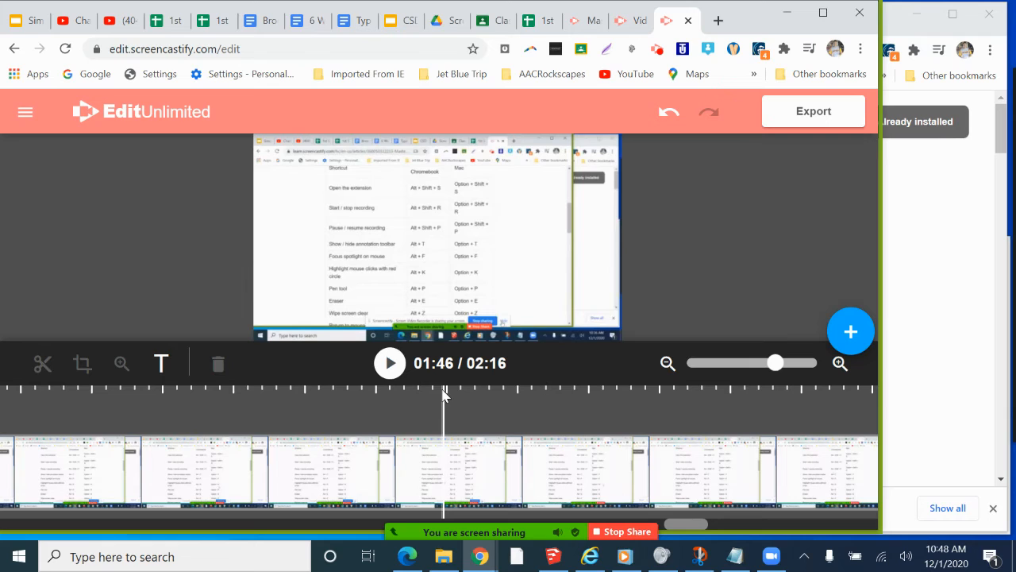
{"action": "left_click", "coordinate": [429, 459]}
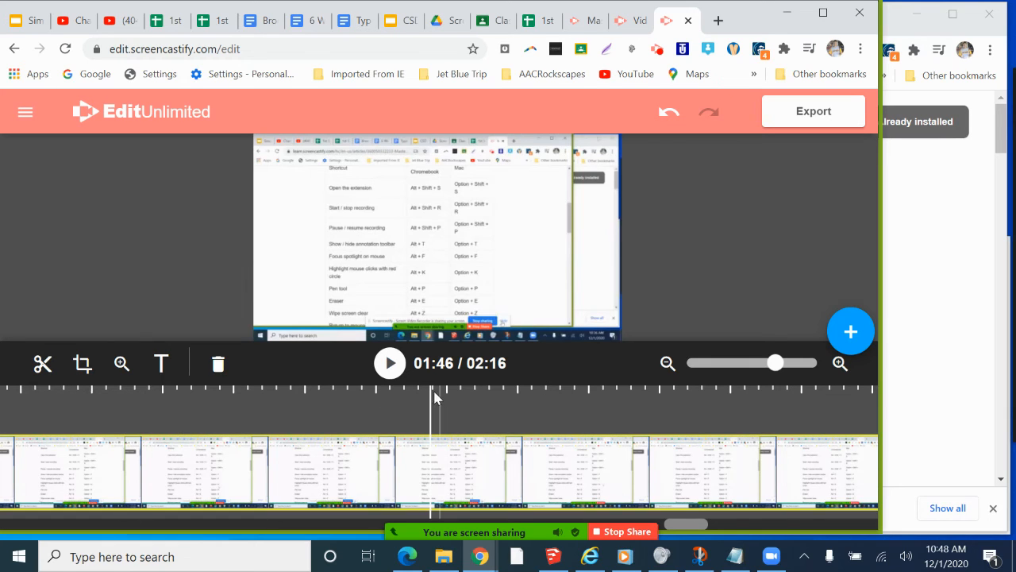
{"action": "left_click", "coordinate": [50, 373]}
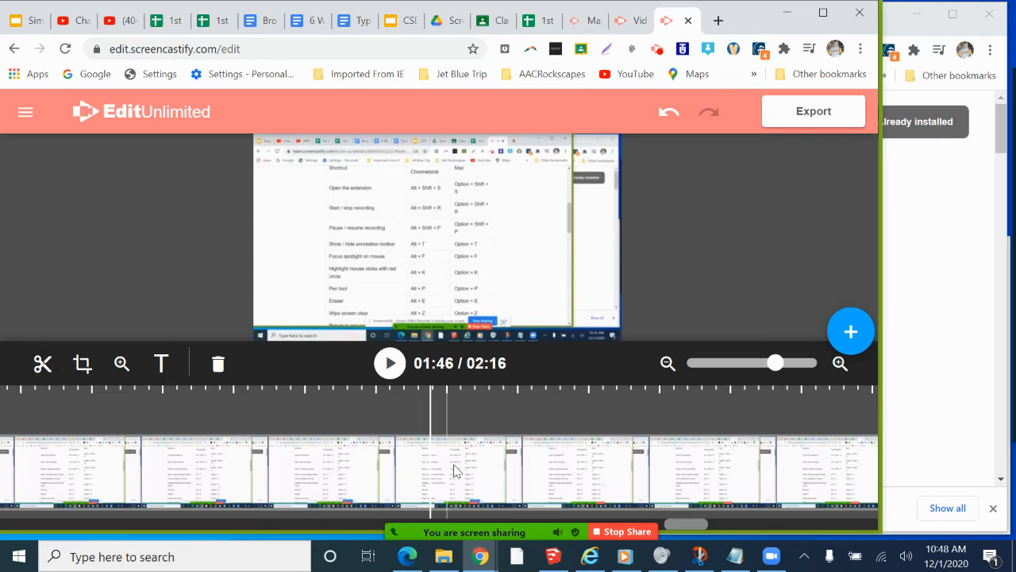
Try to split the first clip at 01:47 and reduce the timeline scale to show both clips
{"action": "scroll", "coordinate": [457, 472], "scroll_direction": "right", "scroll_amount": 1}
{"action": "left_click", "coordinate": [397, 452]}
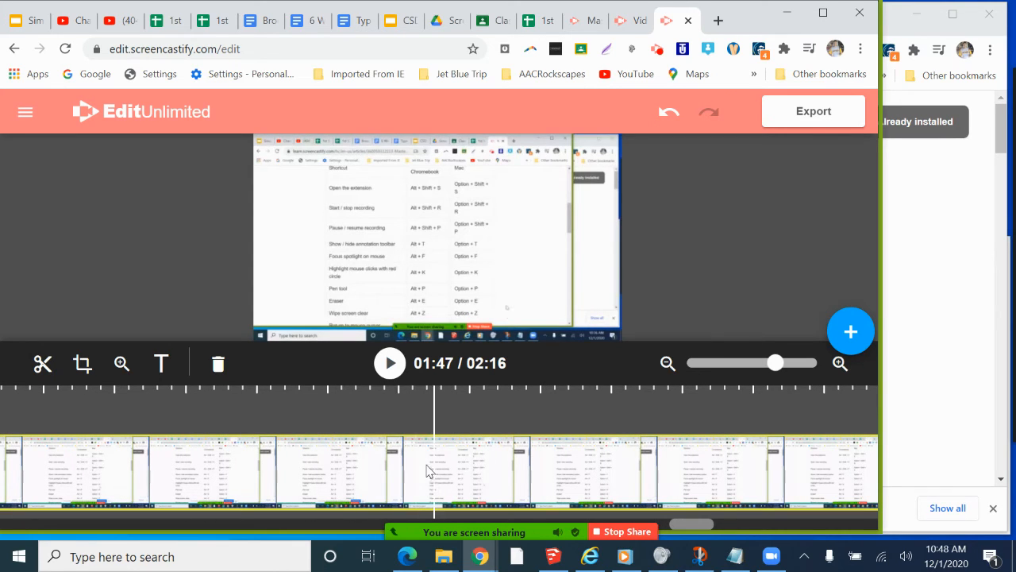
{"action": "left_click", "coordinate": [43, 363]}
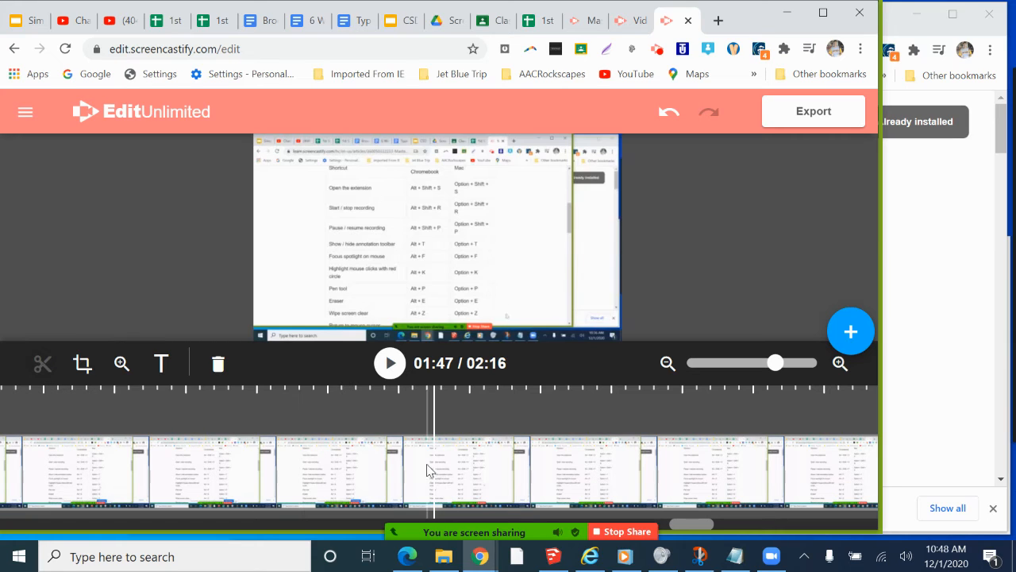
{"action": "left_click", "coordinate": [452, 470]}
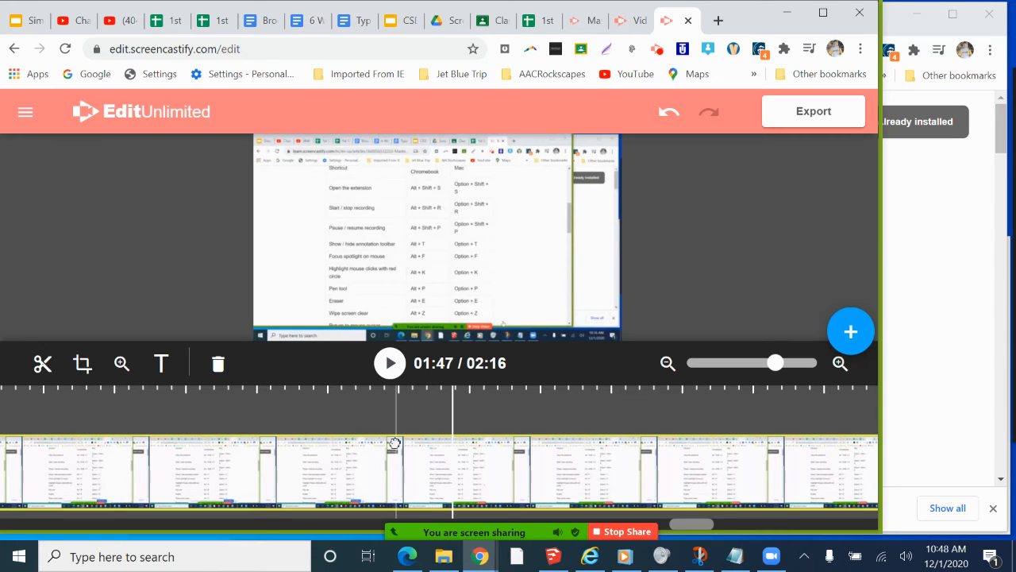
{"action": "scroll", "coordinate": [433, 433], "scroll_direction": "right", "scroll_amount": 5}
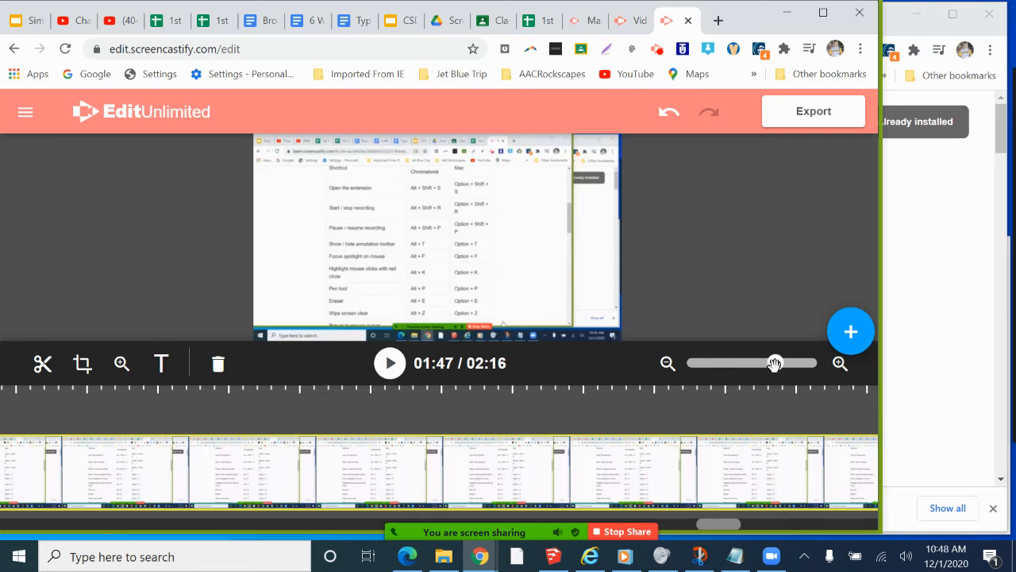
{"action": "left_click_drag", "start_coordinate": [775, 363], "coordinate": [682, 364]}
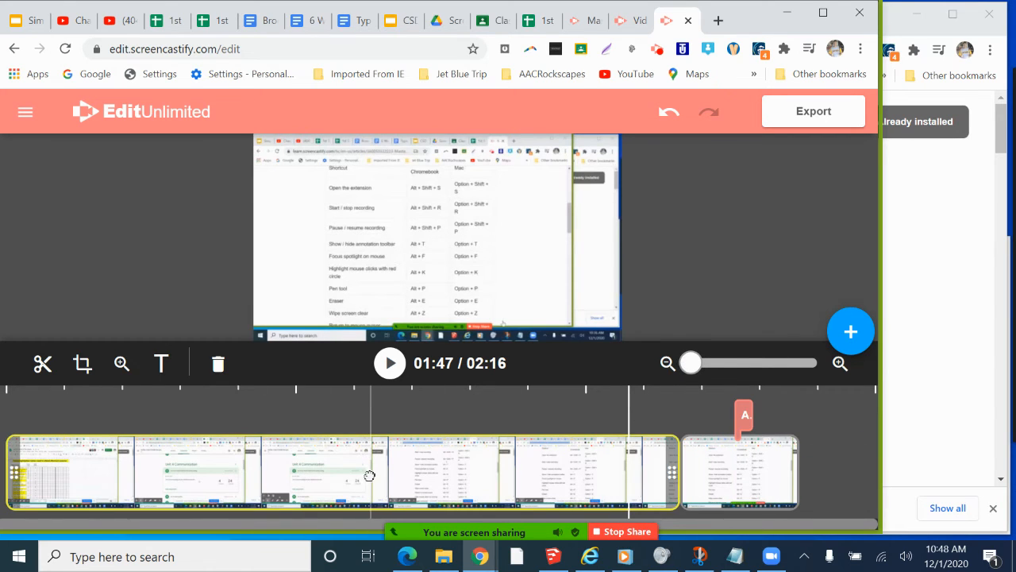
Play from 01:02 to 01:04 and try to split the first clip there, then select the clip with the text overlay
{"action": "left_click", "coordinate": [370, 474]}
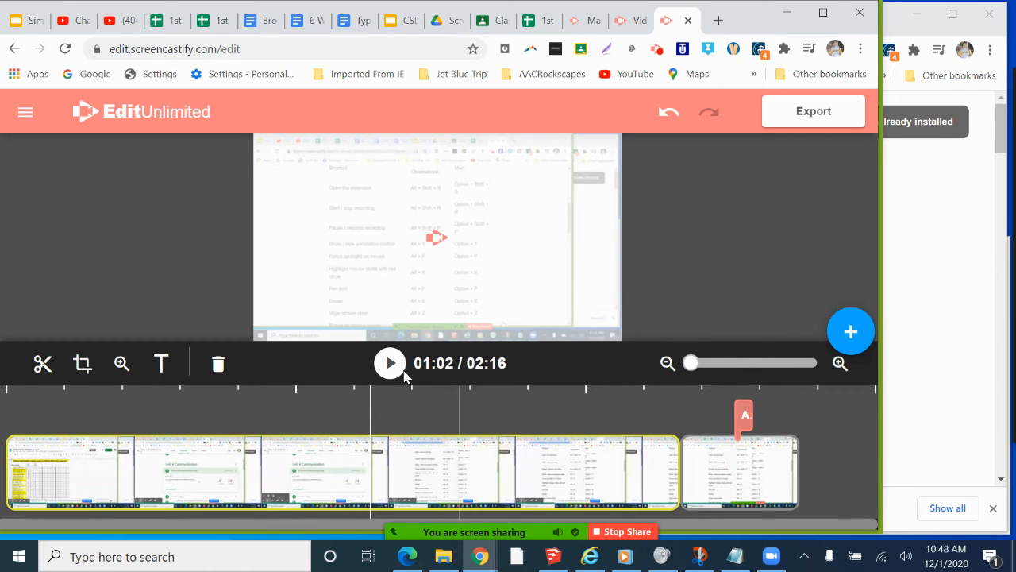
{"action": "left_click", "coordinate": [390, 363]}
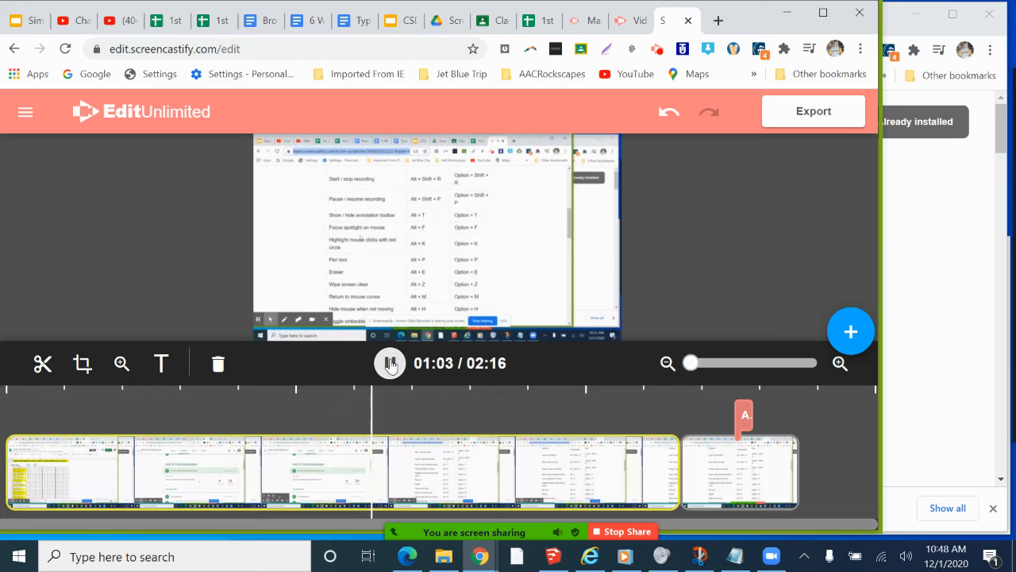
{"action": "left_click", "coordinate": [42, 363]}
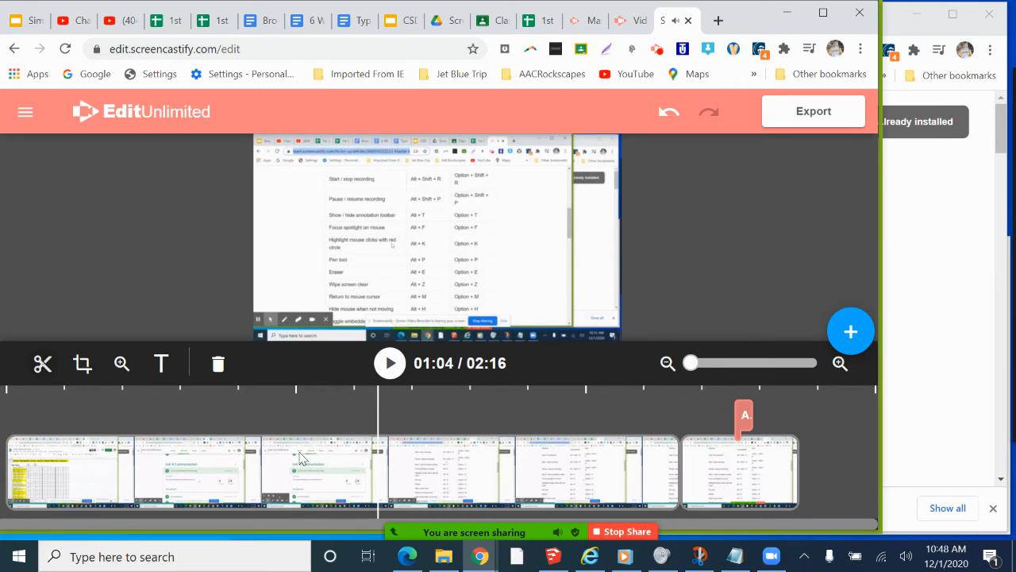
{"action": "left_click", "coordinate": [389, 467]}
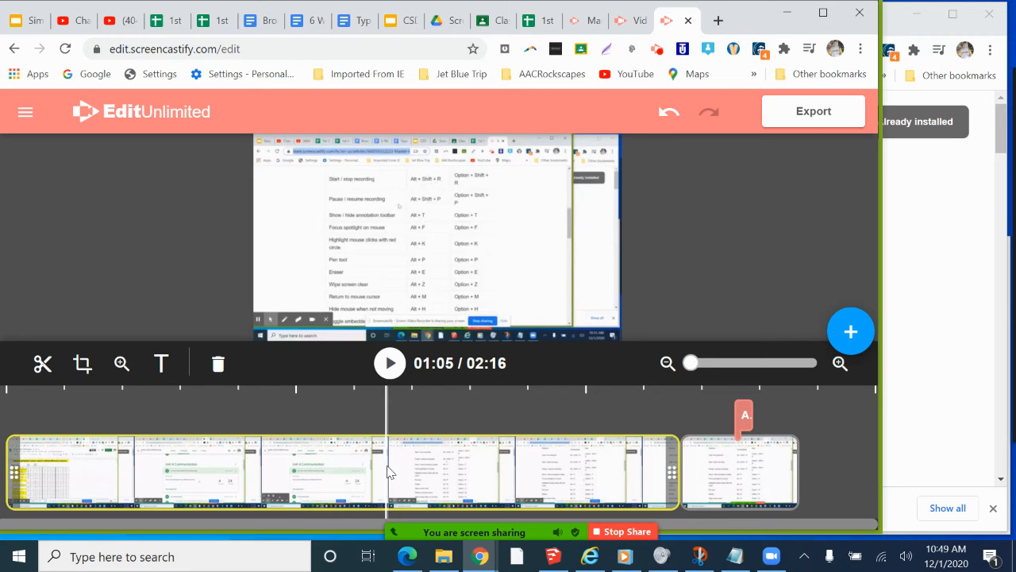
{"action": "left_click", "coordinate": [731, 486]}
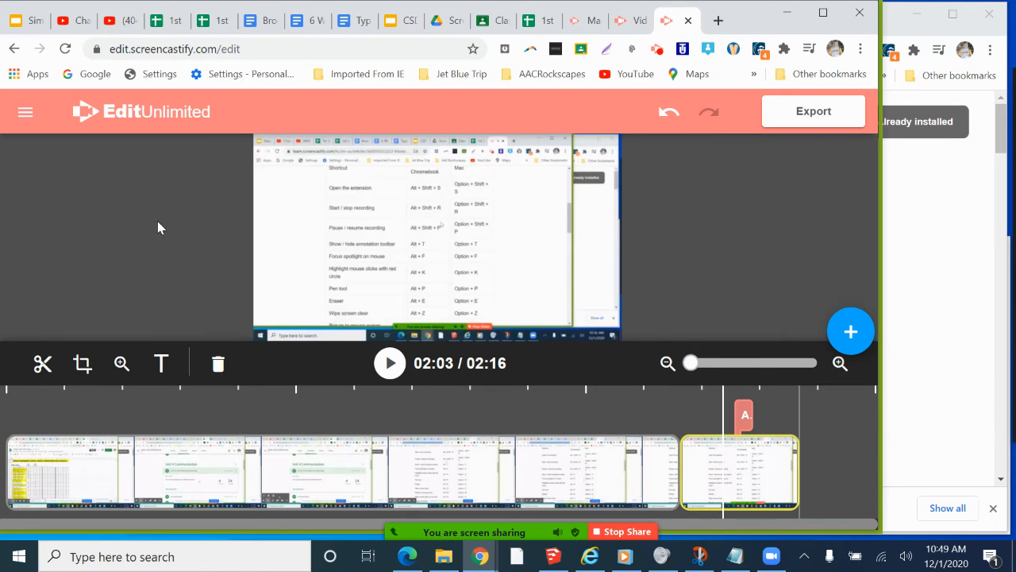
{"action": "mouse_move", "coordinate": [728, 466]}
{"action": "mouse_move", "coordinate": [691, 475]}
Export the edited video to Google Drive, naming it with the surname and first initial followed by "-edited clip 12-1"
{"action": "left_click", "coordinate": [815, 116]}
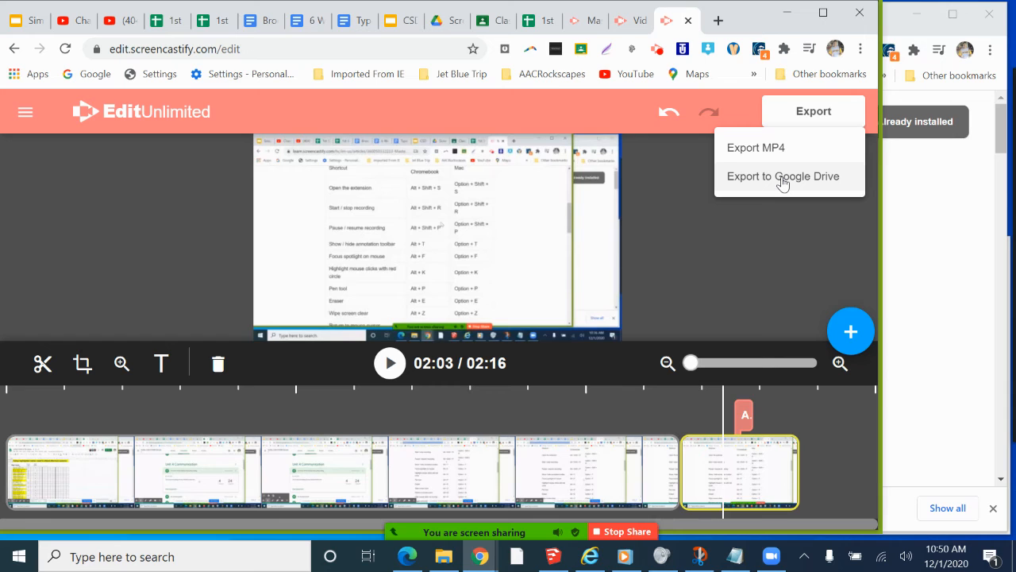
{"action": "left_click", "coordinate": [783, 183]}
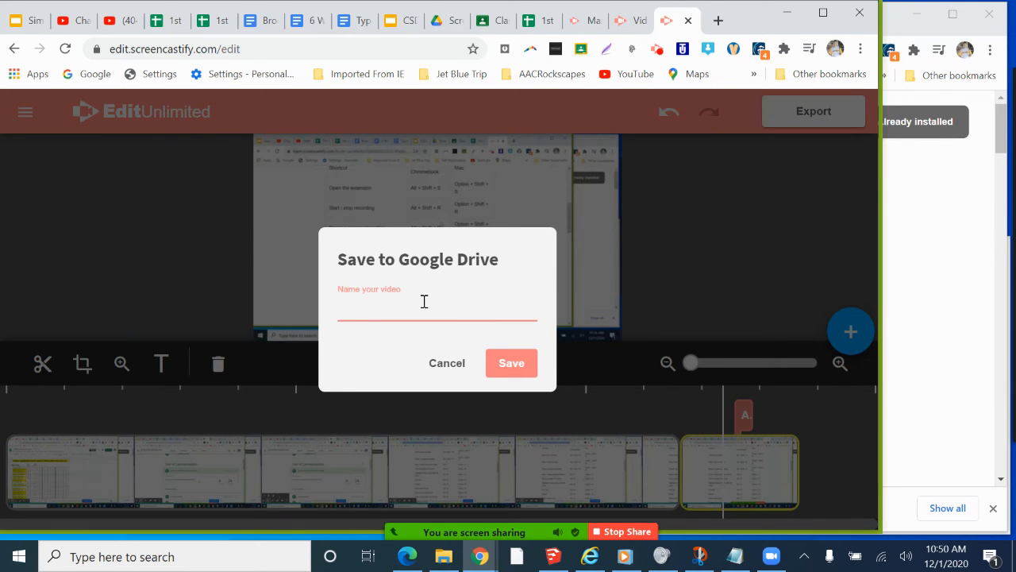
{"action": "type", "text": "Brooks_R-edited 12-1"}
{"action": "left_click", "coordinate": [421, 326]}
{"action": "type", "text": "clip"}
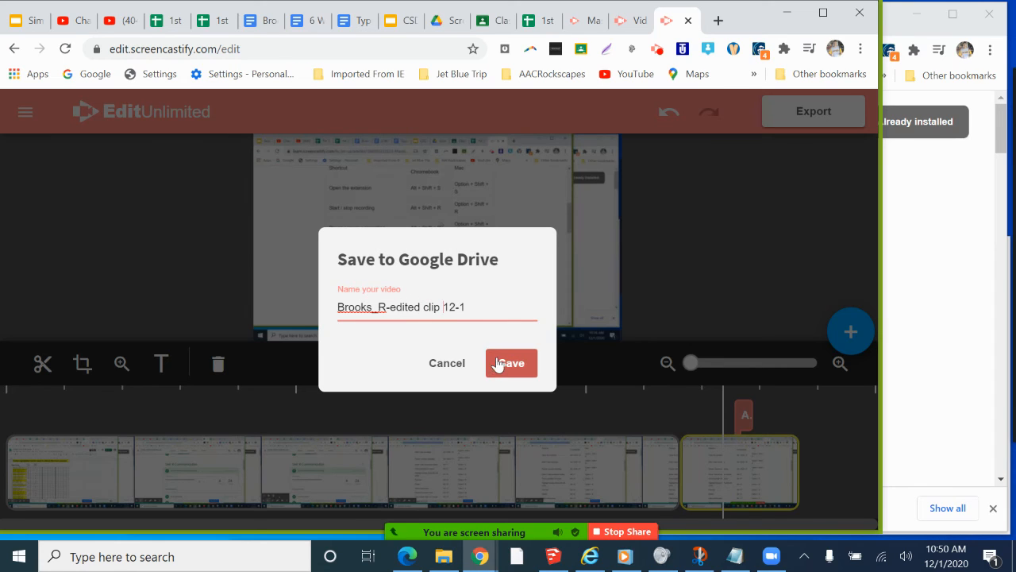
{"action": "left_click", "coordinate": [504, 365]}
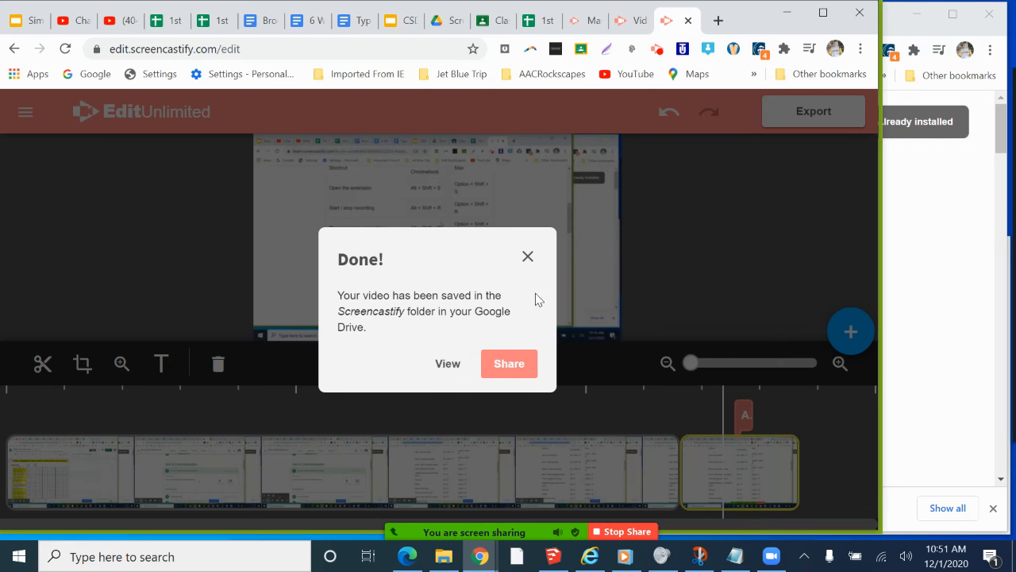
{"action": "left_click", "coordinate": [528, 258]}
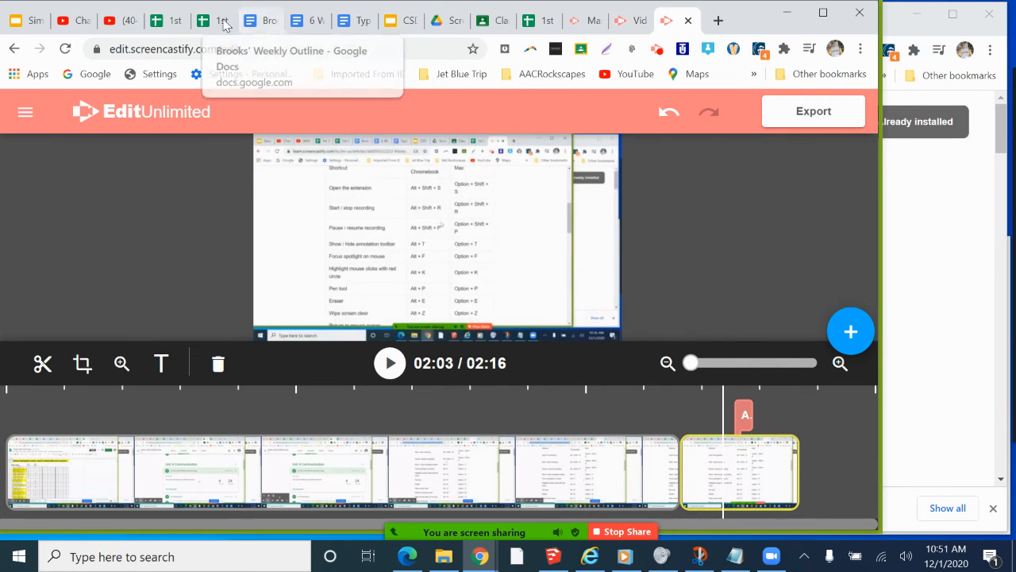
Locate the exported MP4 in Google Drive's Screencastify folder and switch to the class's Classwork page in Google Classroom
{"action": "left_click", "coordinate": [436, 22]}
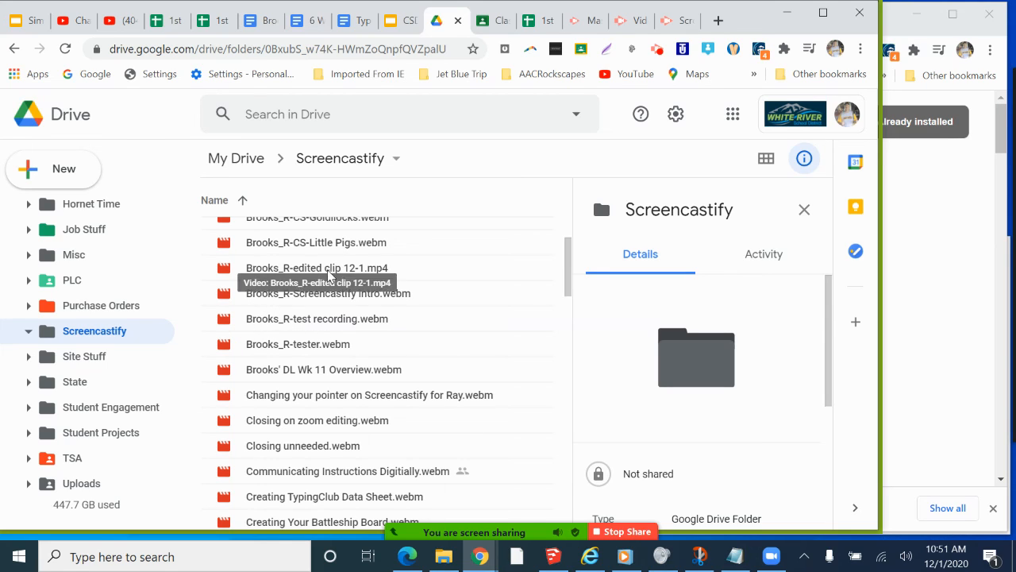
{"action": "key", "text": "ctrl"}
{"action": "key", "text": "ctrl"}
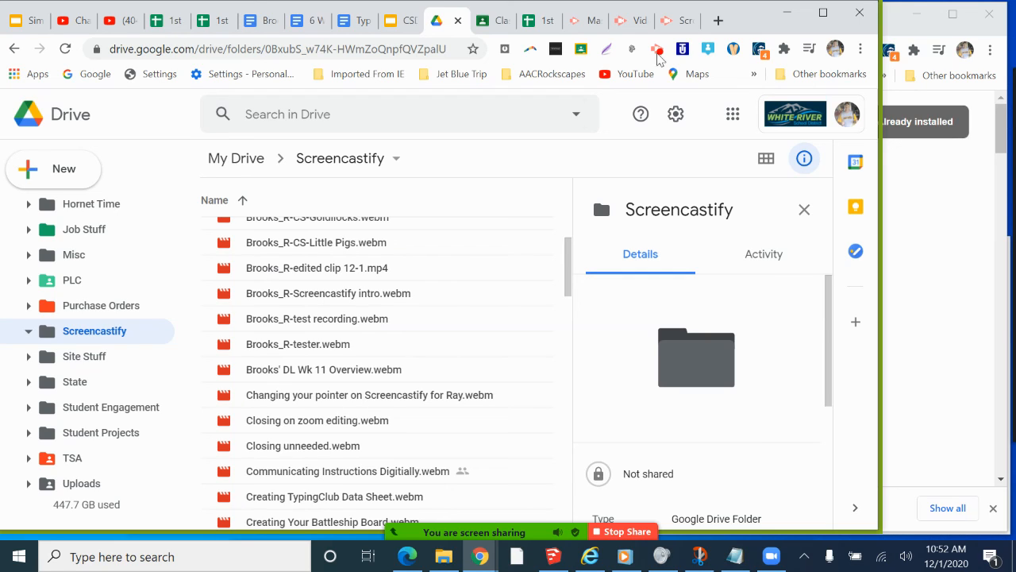
{"action": "left_click", "coordinate": [492, 22]}
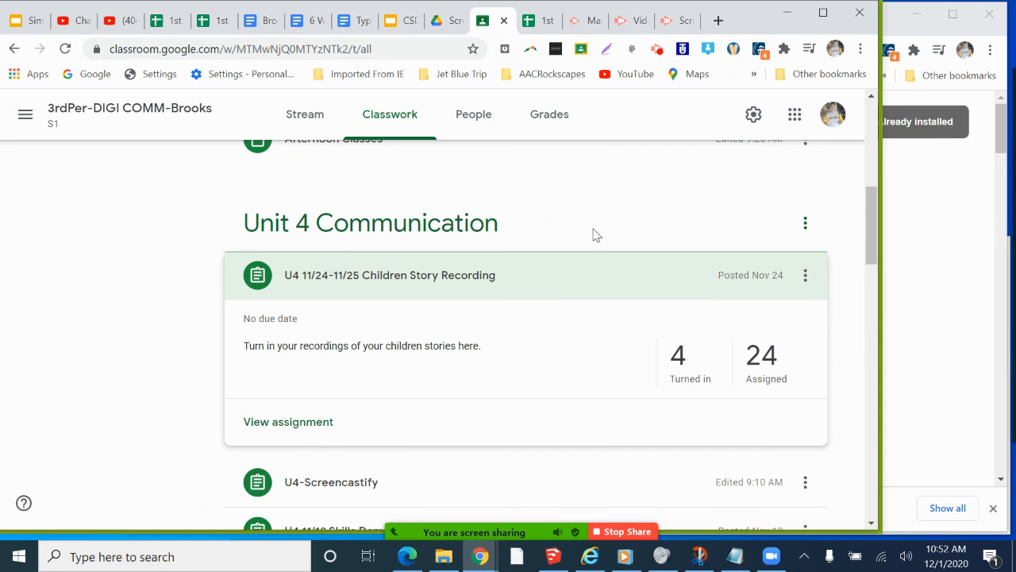